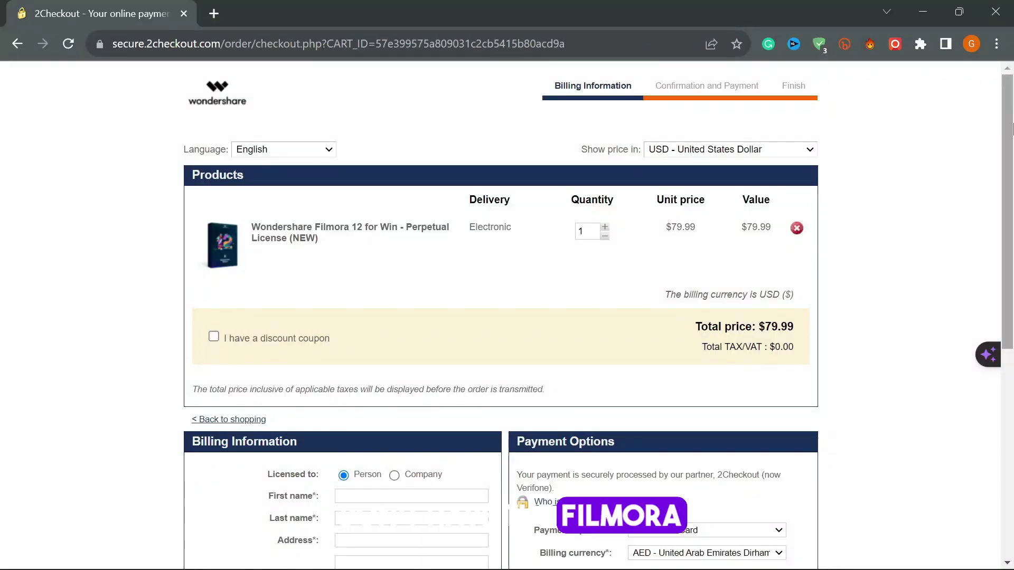
Switch to the Chrome 2Checkout order page for Wondershare Filmora.
{"action": "left_click_drag", "start_coordinate": [1009, 159], "coordinate": [991, 109]}
Apply the saved discount coupon so the Filmora total drops to $63.99.
{"action": "left_click", "coordinate": [213, 335]}
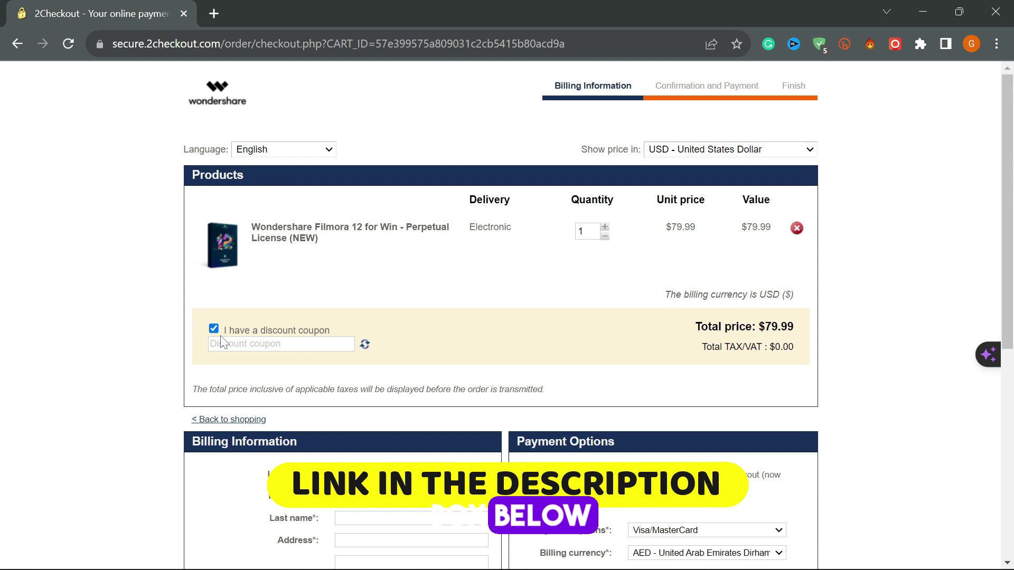
{"action": "left_click", "coordinate": [318, 378]}
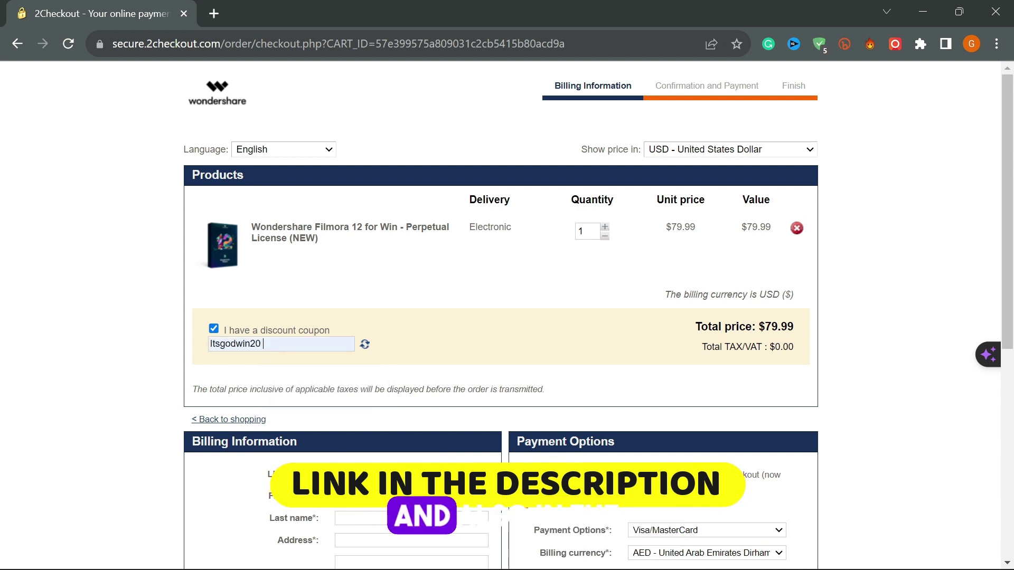
{"action": "left_click", "coordinate": [364, 345]}
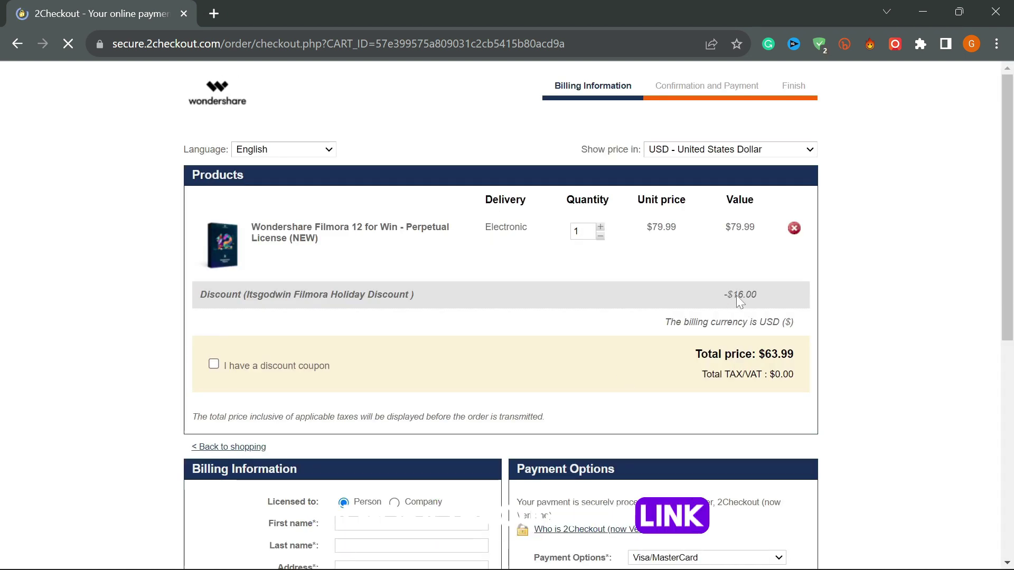
{"action": "left_click", "coordinate": [815, 342]}
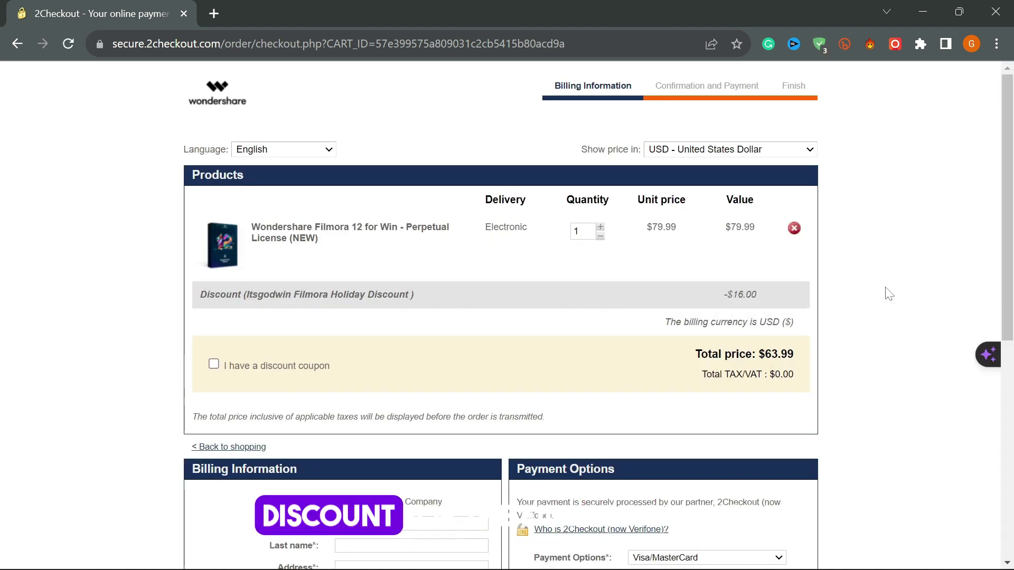
{"action": "scroll", "coordinate": [955, 117], "scroll_direction": "down", "scroll_amount": 8}
{"action": "scroll", "coordinate": [955, 117], "scroll_direction": "up", "scroll_amount": 8}
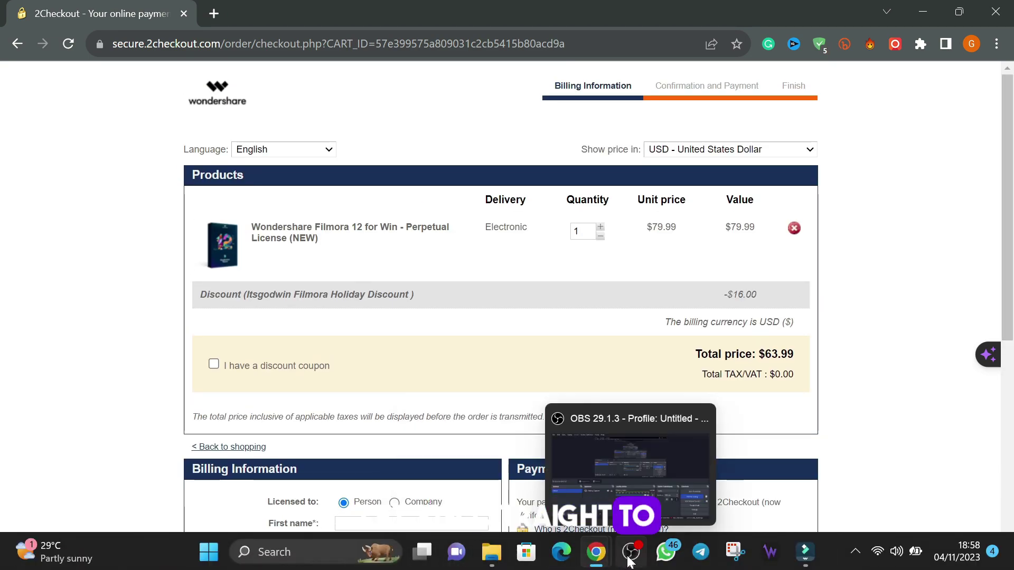
Put the waving-man stock clip from a 'hello' search on the timeline, keeping project settings.
{"action": "left_click", "coordinate": [678, 458]}
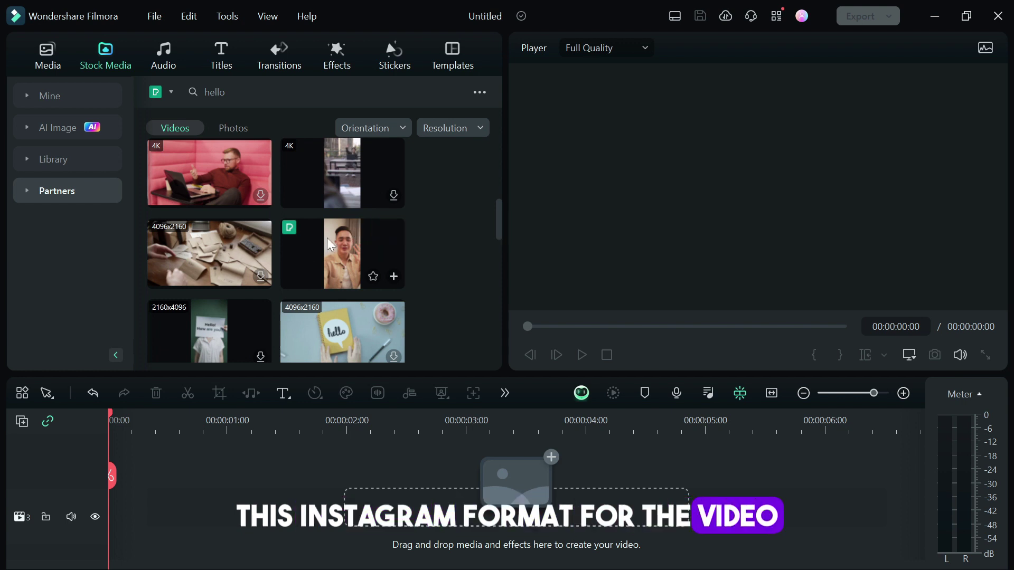
{"action": "left_click_drag", "start_coordinate": [330, 244], "coordinate": [115, 527]}
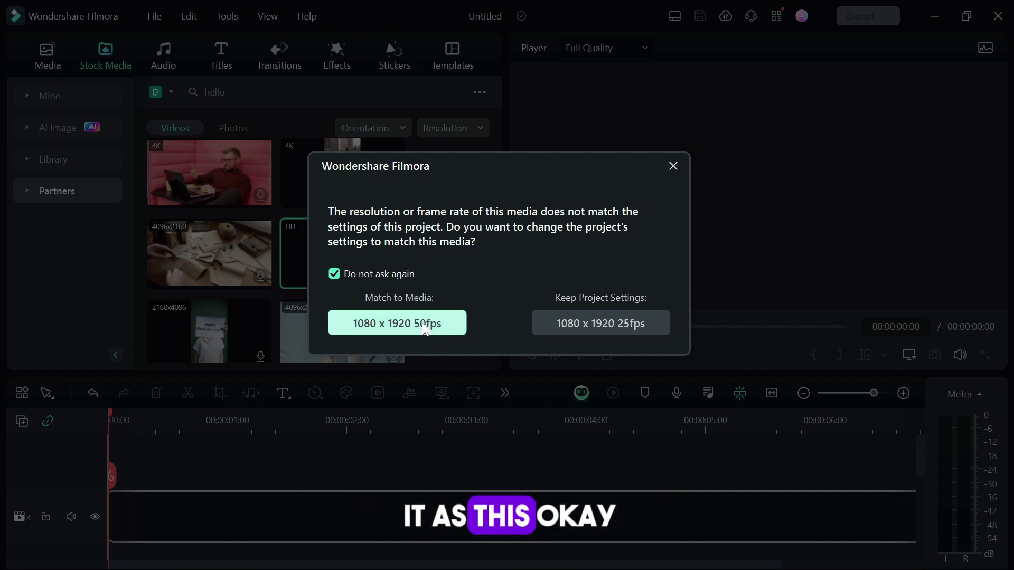
{"action": "left_click", "coordinate": [574, 324]}
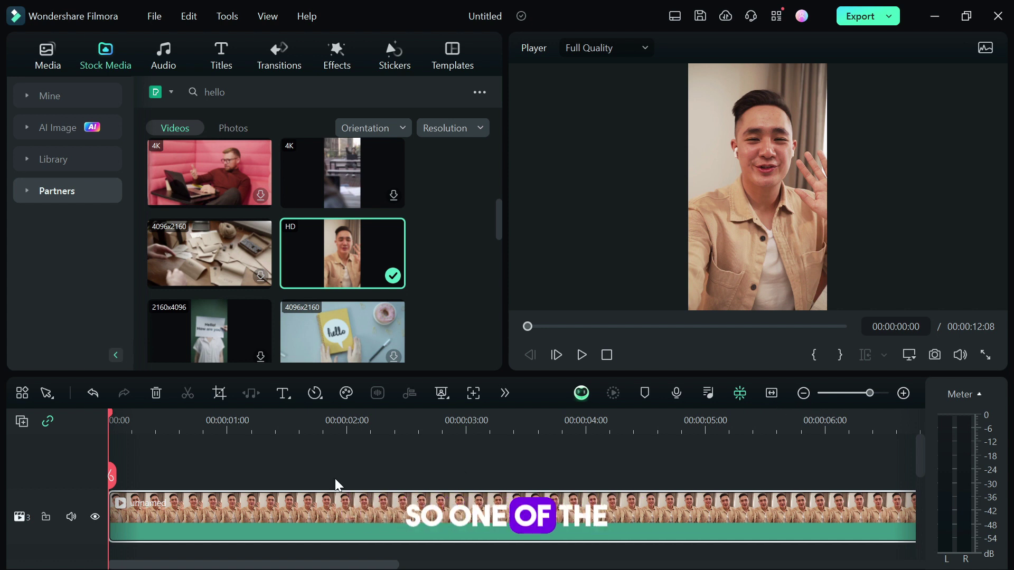
Split the clip at 00:00:01:00 and delete everything after the first second.
{"action": "left_click", "coordinate": [227, 428]}
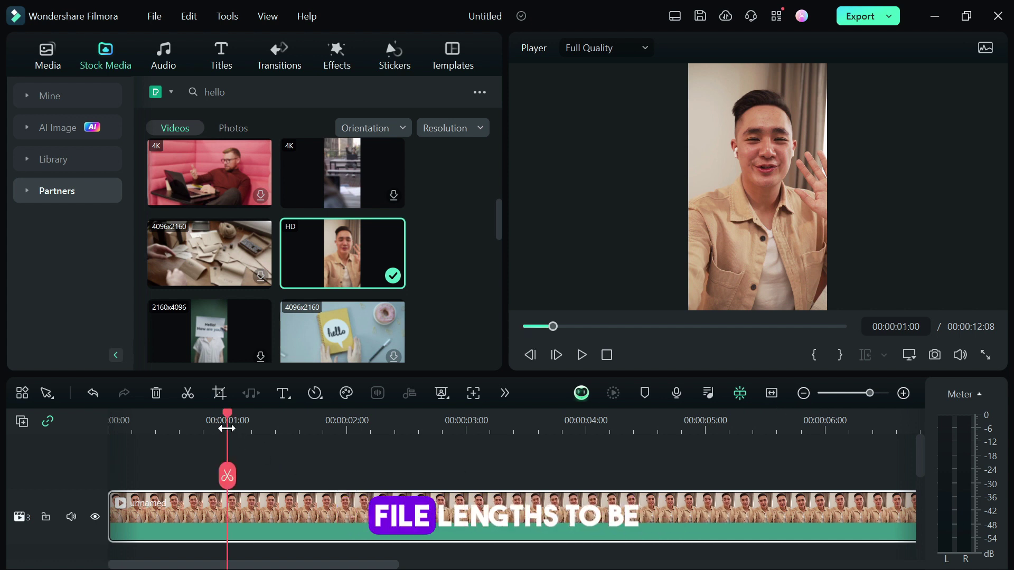
{"action": "left_click", "coordinate": [228, 473]}
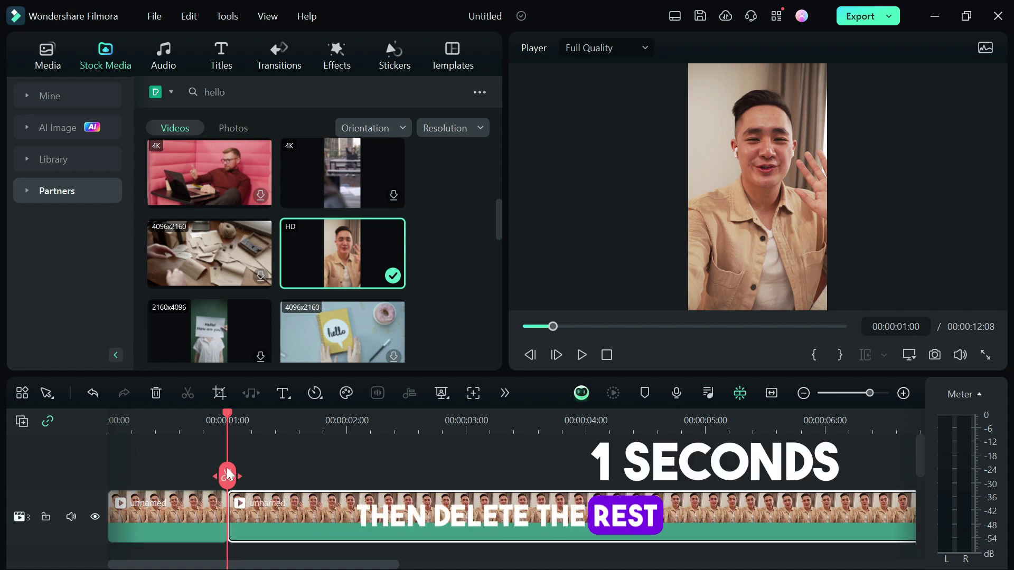
{"action": "key", "text": "Delete"}
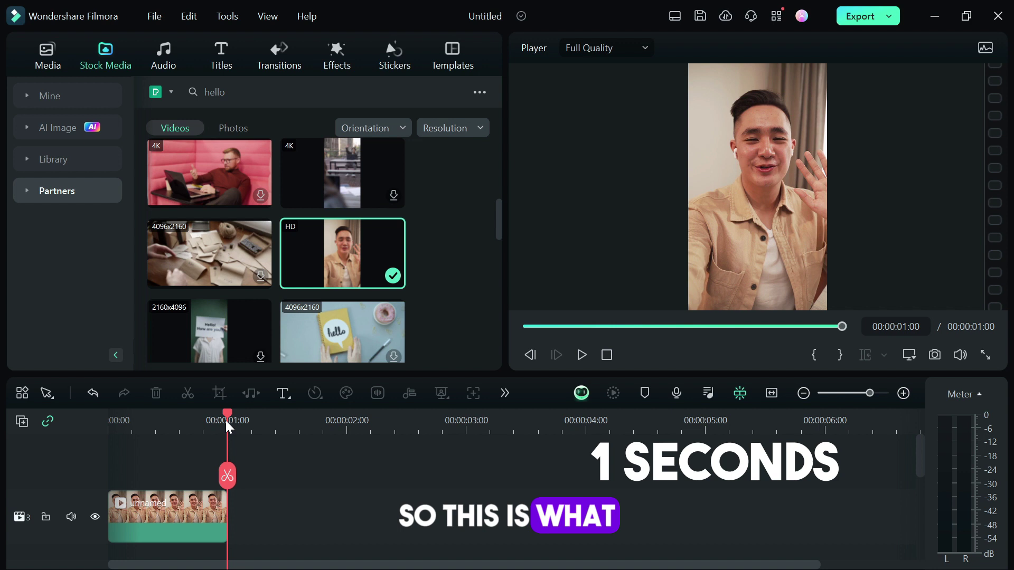
{"action": "key", "text": "Home"}
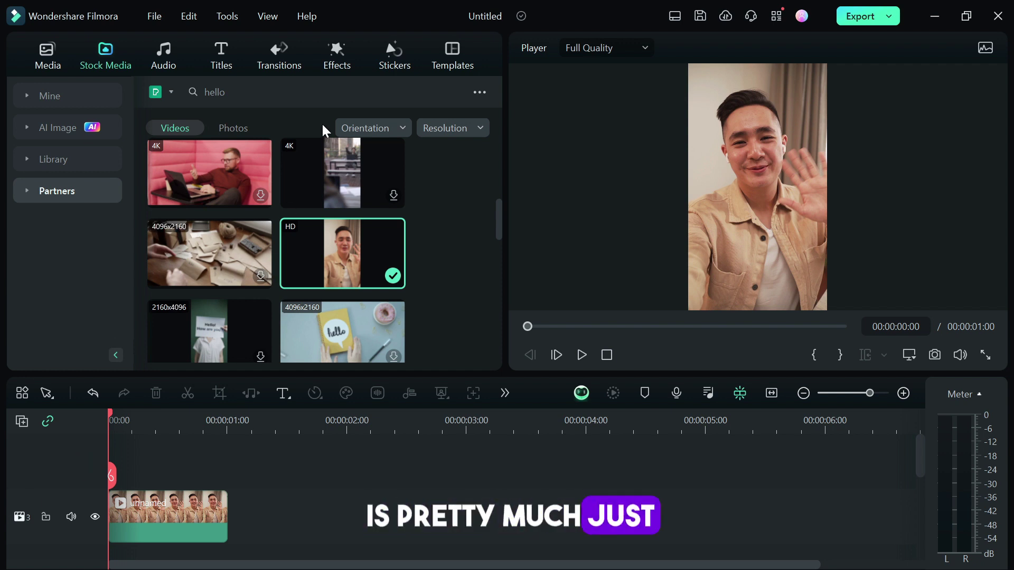
Add a Quick Text 'Text Here' title on the track above the video at 00:00.
{"action": "left_click", "coordinate": [282, 396]}
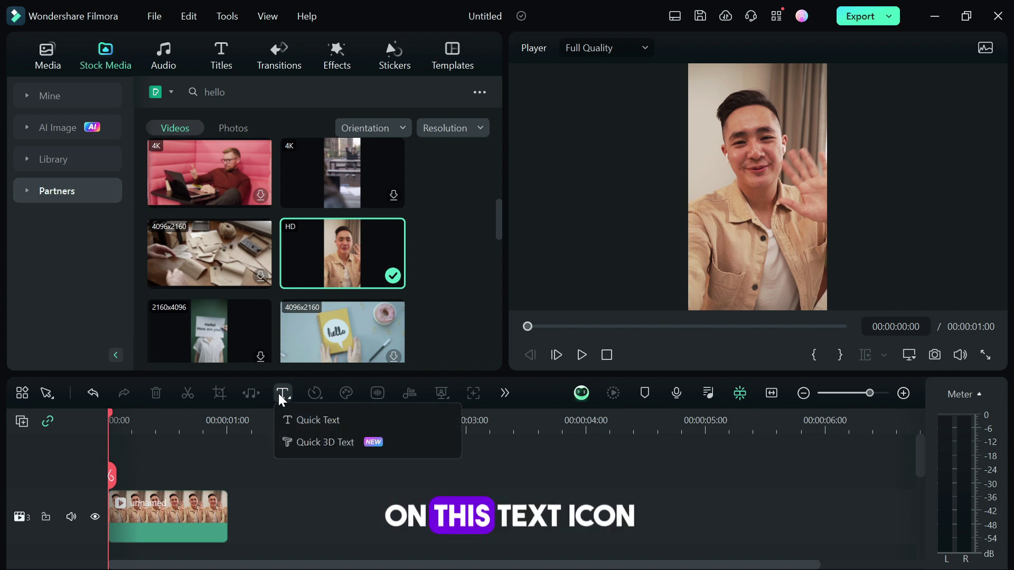
{"action": "left_click", "coordinate": [291, 419]}
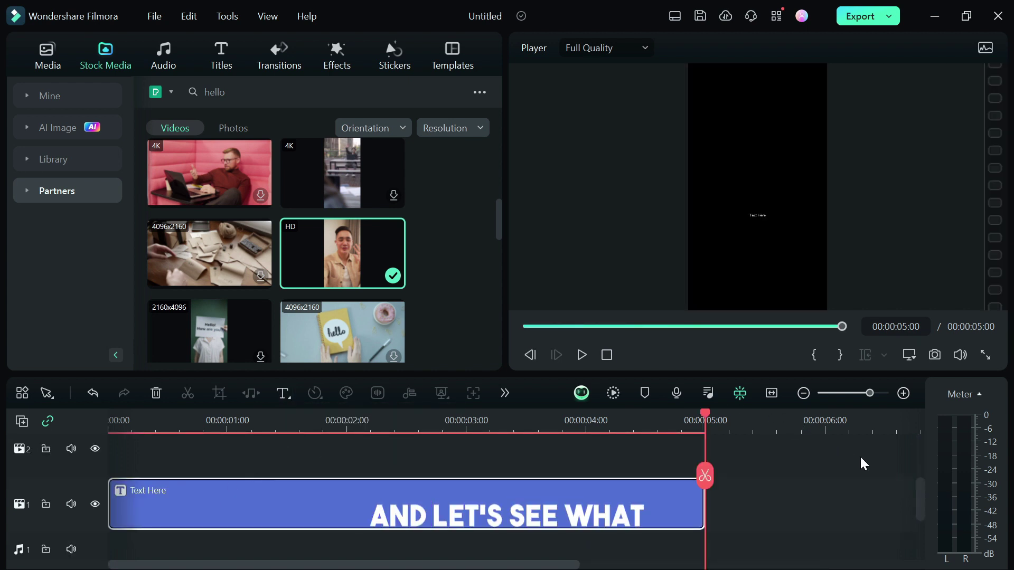
{"action": "mouse_move", "coordinate": [922, 498]}
{"action": "left_mouse_down"}
{"action": "mouse_move", "coordinate": [931, 560]}
{"action": "mouse_move", "coordinate": [901, 436]}
{"action": "mouse_move", "coordinate": [907, 491]}
{"action": "left_mouse_up"}
{"action": "left_click_drag", "start_coordinate": [497, 550], "coordinate": [516, 475]}
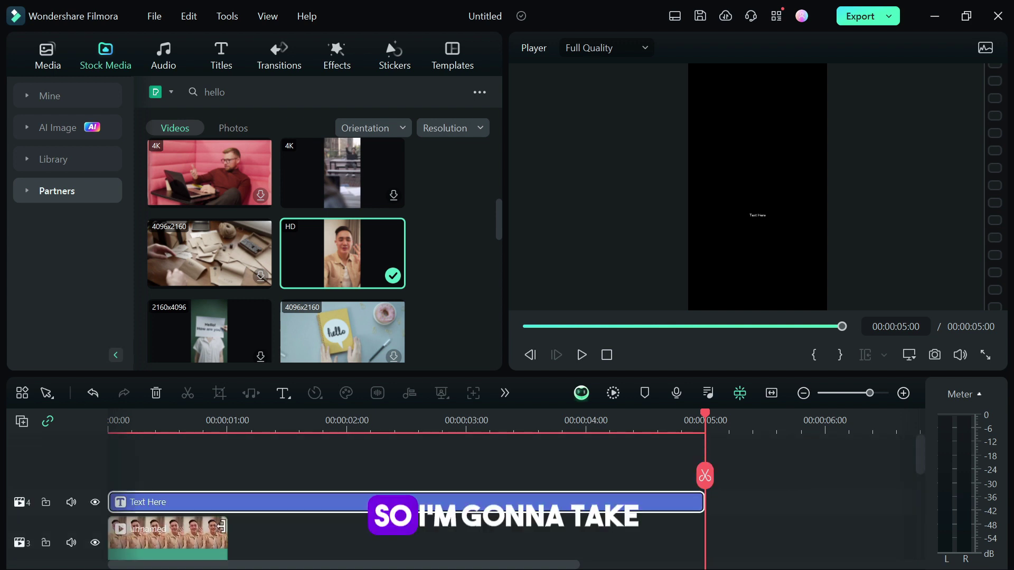
{"action": "left_click_drag", "start_coordinate": [153, 527], "coordinate": [138, 480]}
Realign the video and title at the timeline start and trim the title to 00:00:01:00.
{"action": "left_click_drag", "start_coordinate": [921, 538], "coordinate": [917, 479]}
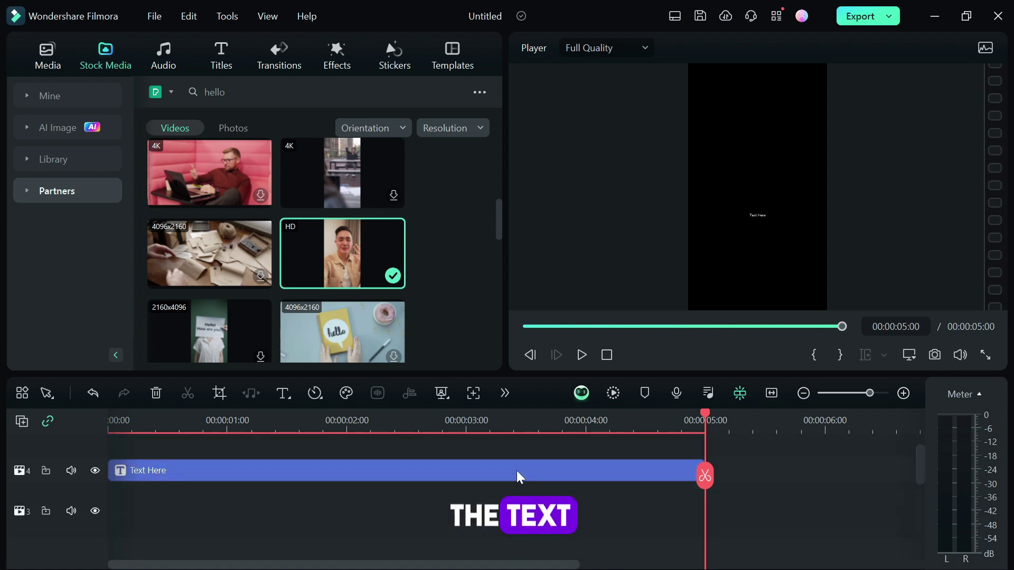
{"action": "left_click_drag", "start_coordinate": [516, 473], "coordinate": [453, 485]}
{"action": "left_click_drag", "start_coordinate": [726, 539], "coordinate": [134, 546]}
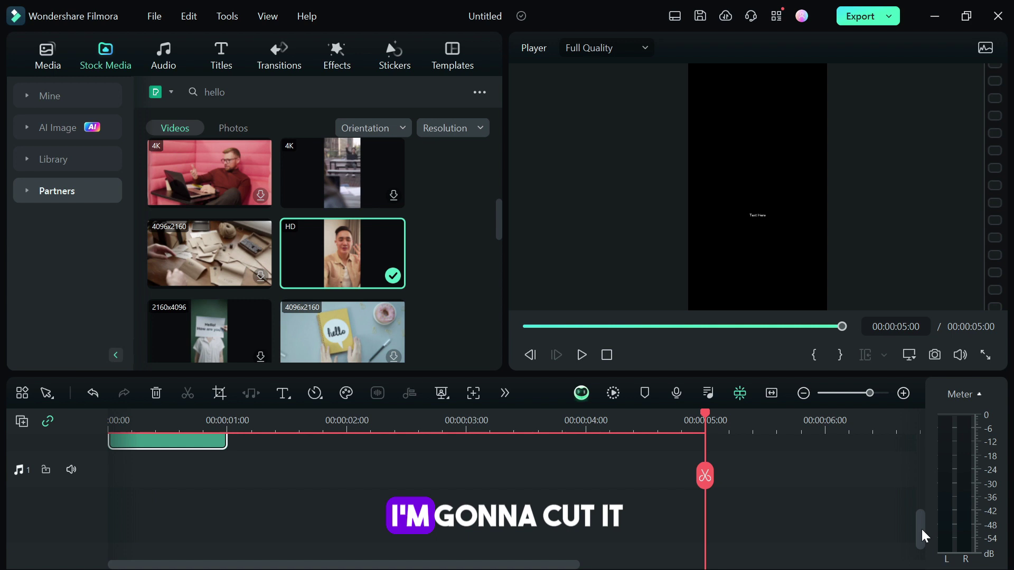
{"action": "left_click_drag", "start_coordinate": [919, 536], "coordinate": [914, 489]}
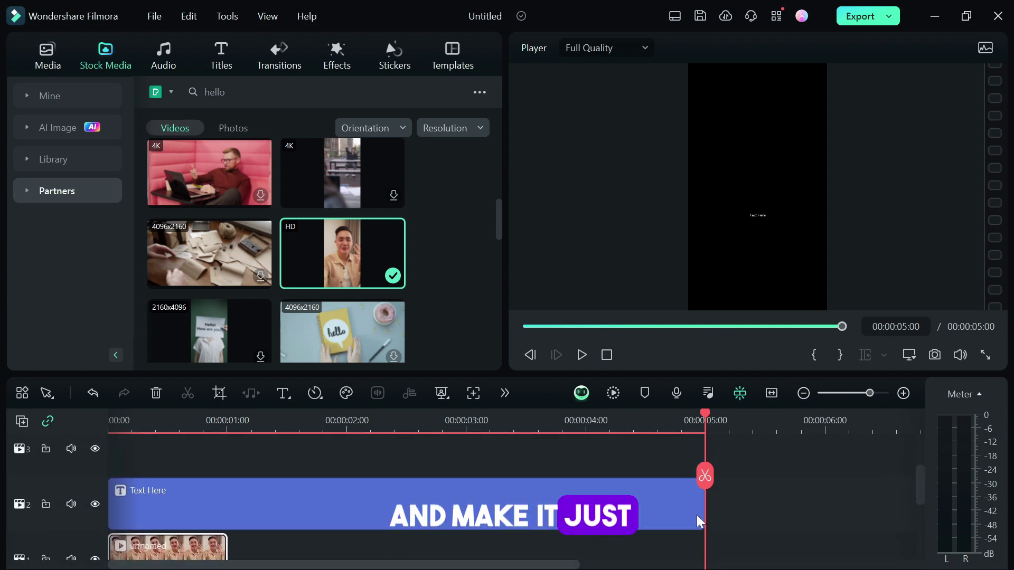
{"action": "left_click_drag", "start_coordinate": [703, 509], "coordinate": [227, 507]}
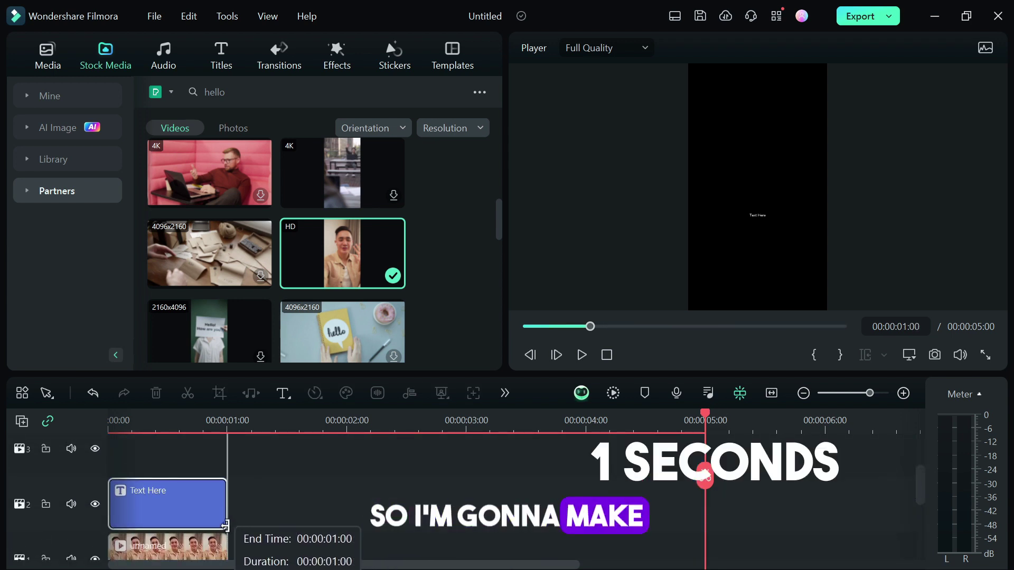
Enlarge the title and replace its text with 'HAPPY NEW YEAR'.
{"action": "double_click", "coordinate": [164, 546]}
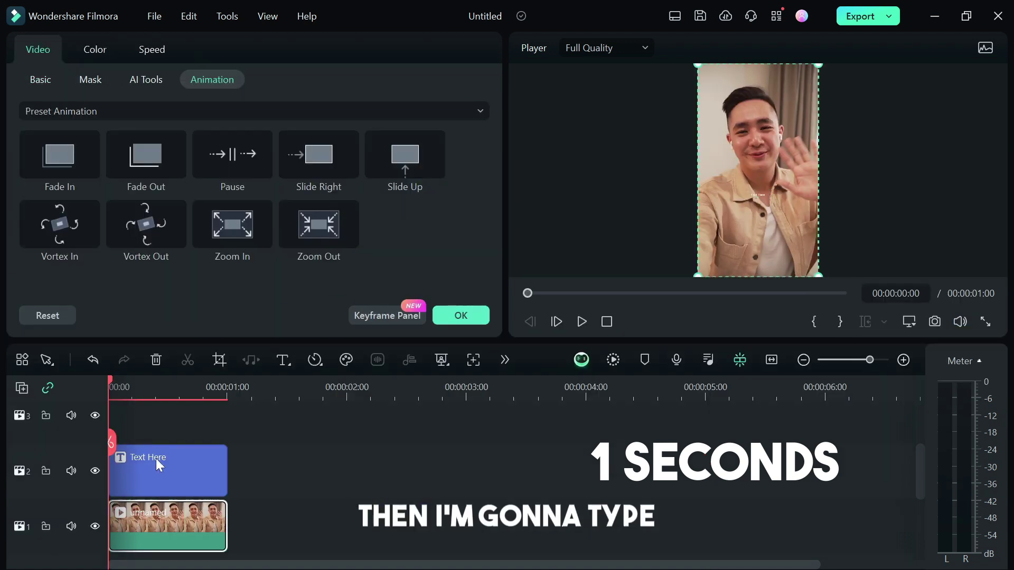
{"action": "left_click", "coordinate": [761, 199]}
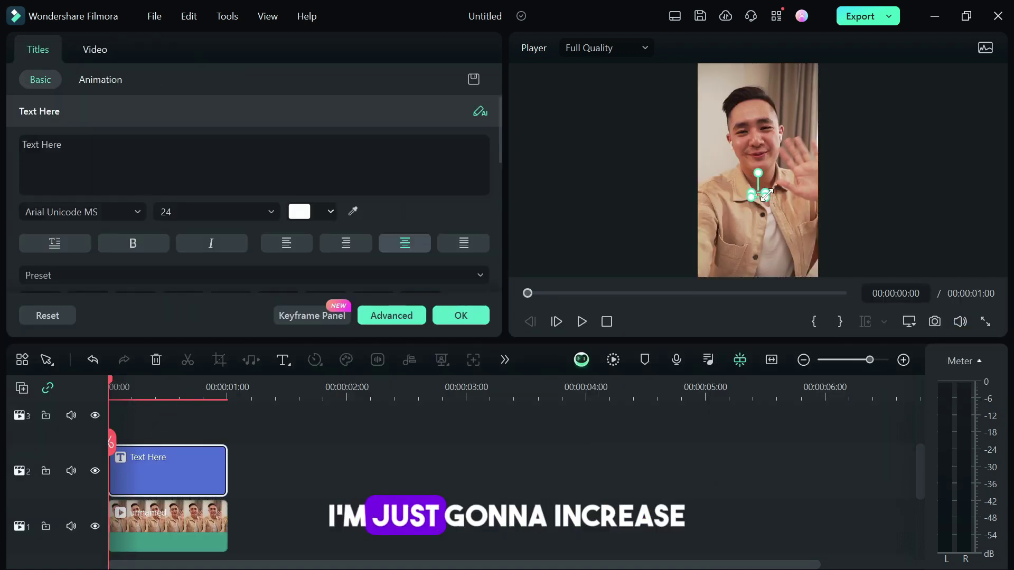
{"action": "left_click_drag", "start_coordinate": [760, 200], "coordinate": [800, 168]}
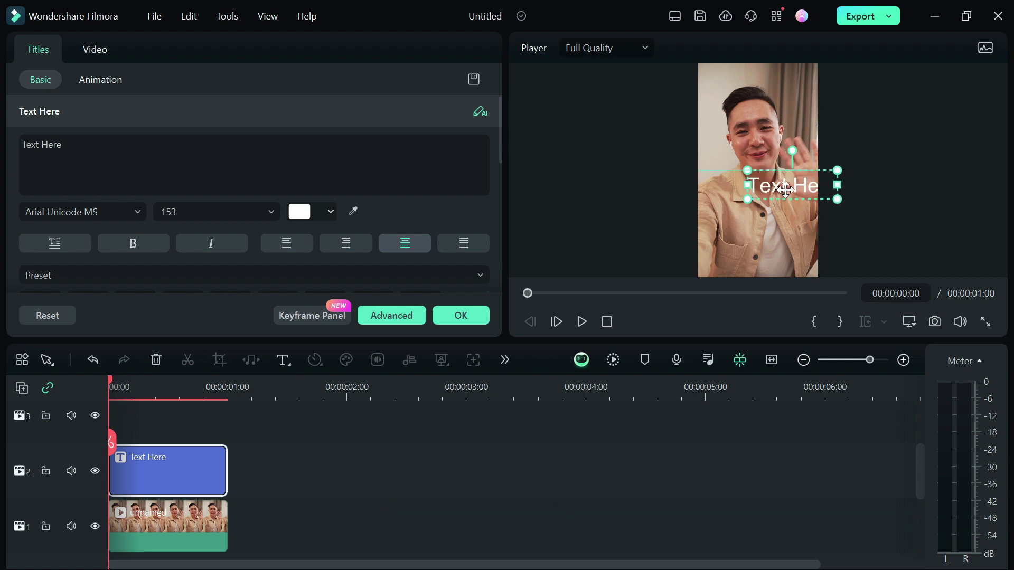
{"action": "double_click", "coordinate": [758, 185]}
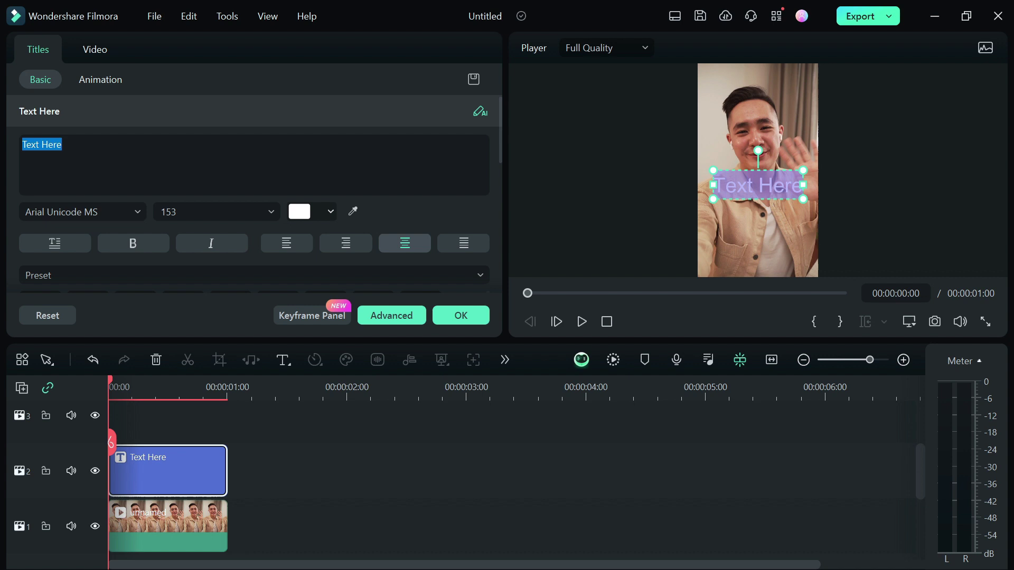
{"action": "type", "text": "HAPPY NEW"}
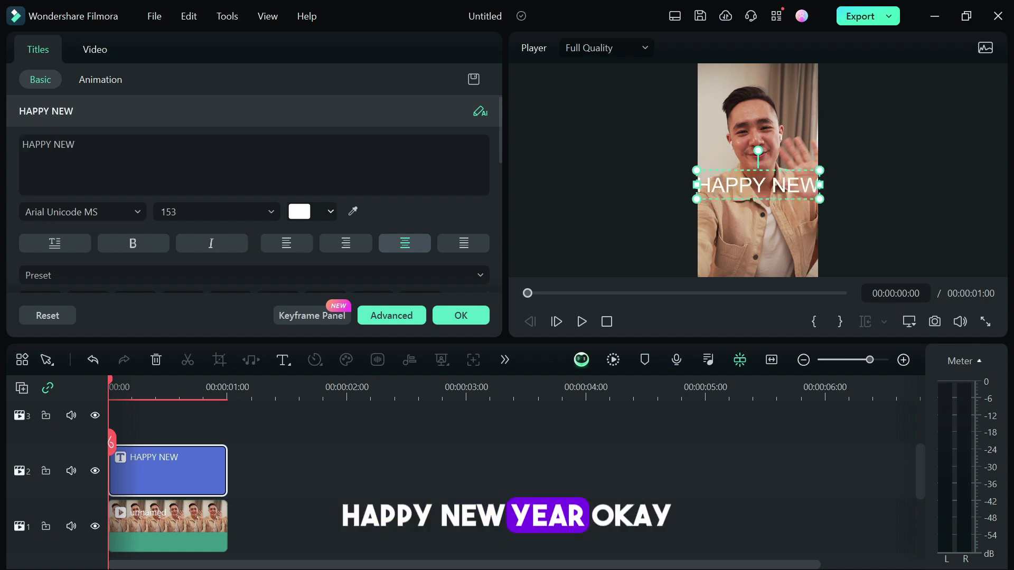
{"action": "type", "text": " YEAR"}
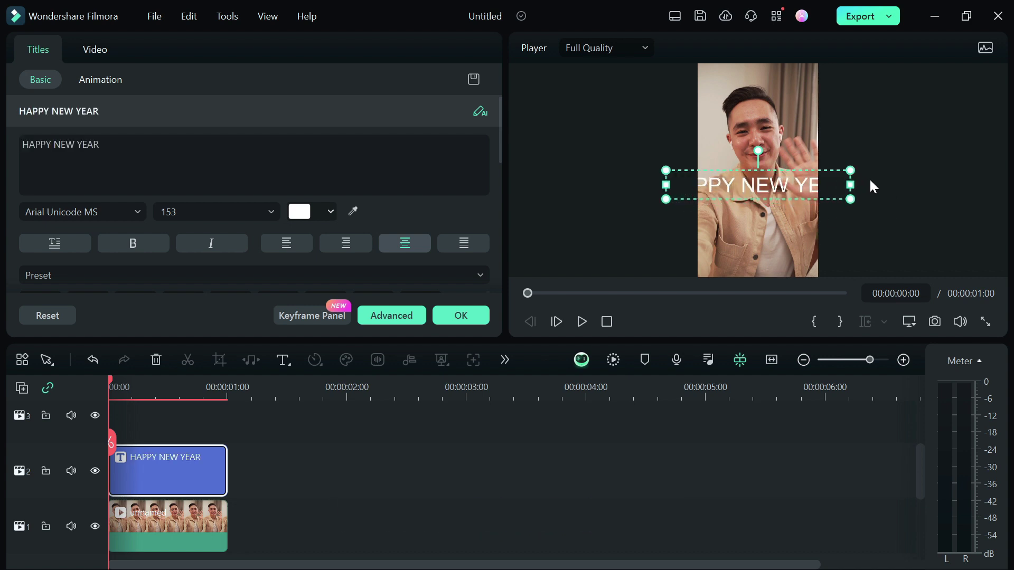
Wrap the title onto two centred lines at size 146, positioned below the face.
{"action": "left_click_drag", "start_coordinate": [850, 185], "coordinate": [806, 186]}
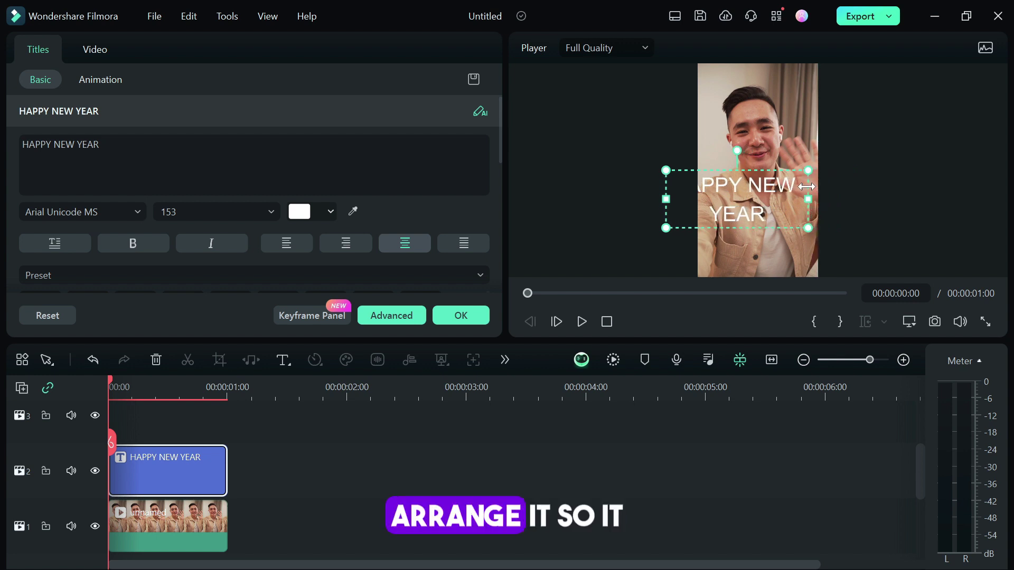
{"action": "left_click_drag", "start_coordinate": [744, 188], "coordinate": [767, 190]}
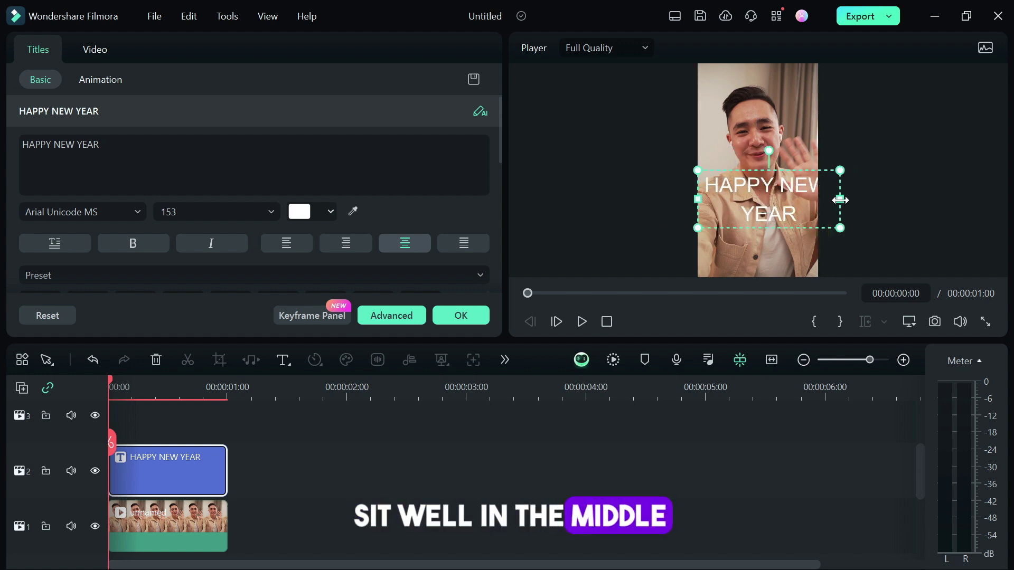
{"action": "mouse_move", "coordinate": [840, 199]}
{"action": "left_mouse_down"}
{"action": "mouse_move", "coordinate": [819, 201]}
{"action": "mouse_move", "coordinate": [818, 173]}
{"action": "mouse_move", "coordinate": [806, 177]}
{"action": "left_mouse_up"}
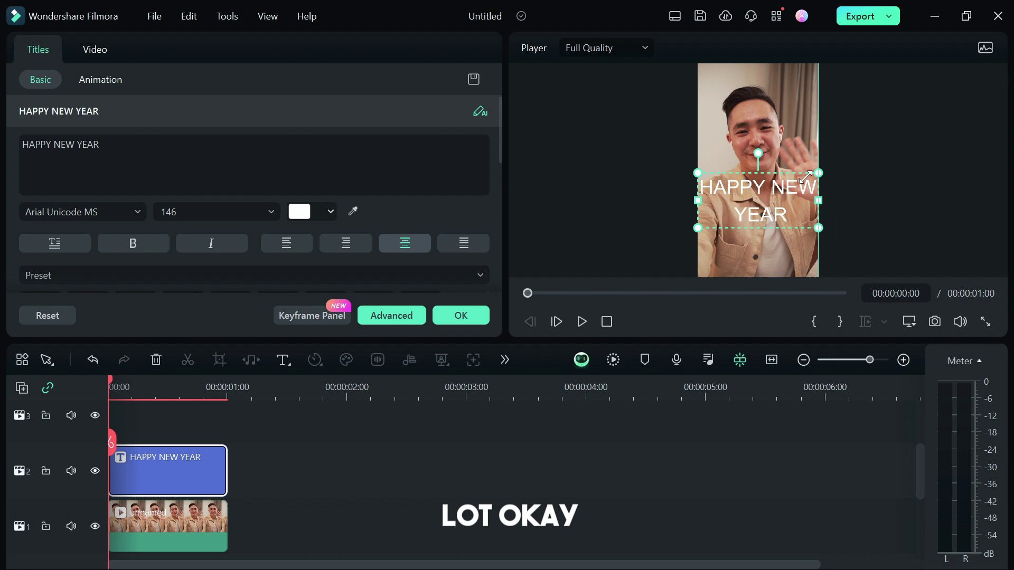
{"action": "left_click_drag", "start_coordinate": [778, 211], "coordinate": [780, 237]}
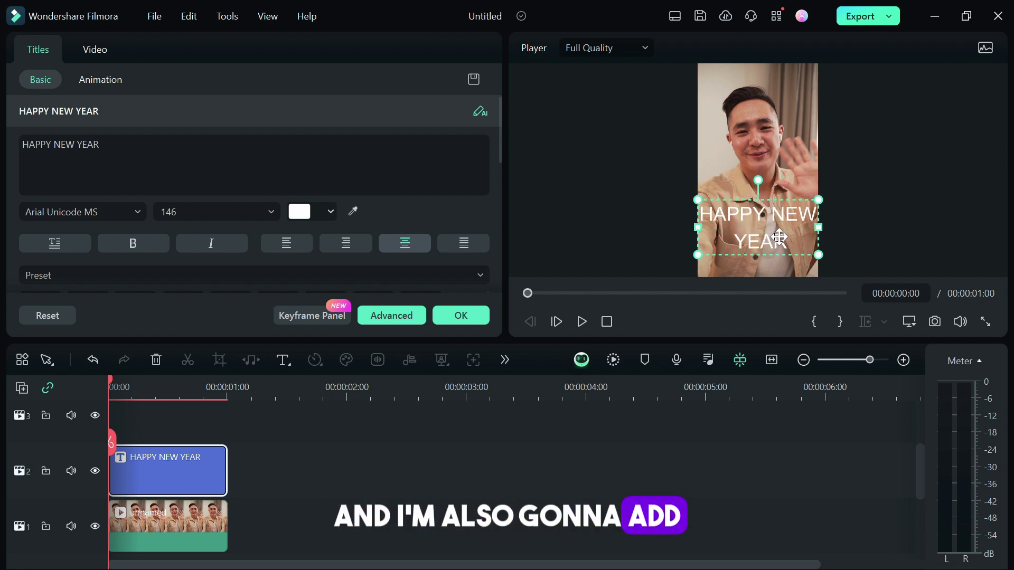
{"action": "left_click", "coordinate": [460, 316]}
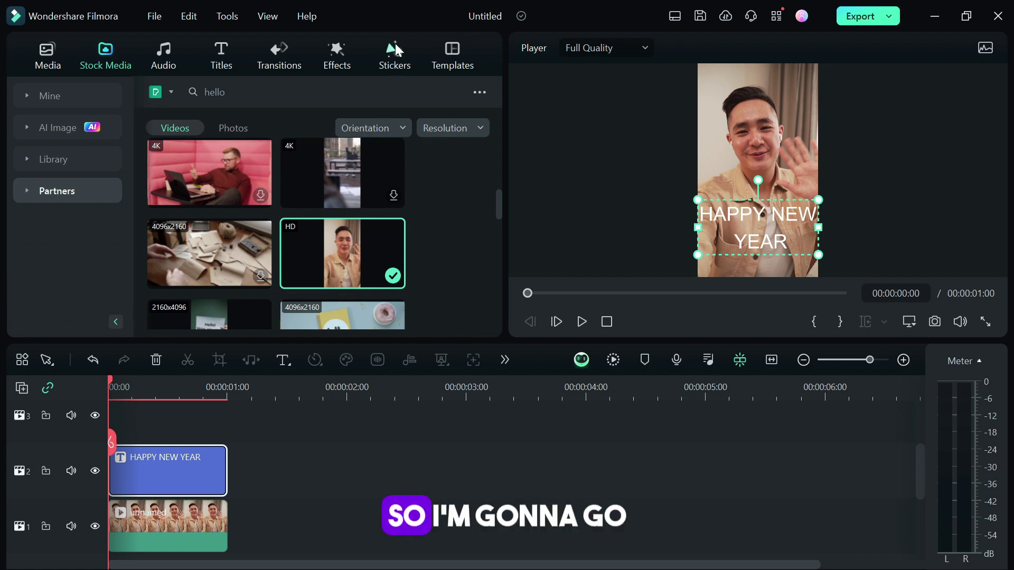
Browse the Stickers library categories and show Mine > Favorites.
{"action": "left_click", "coordinate": [395, 50]}
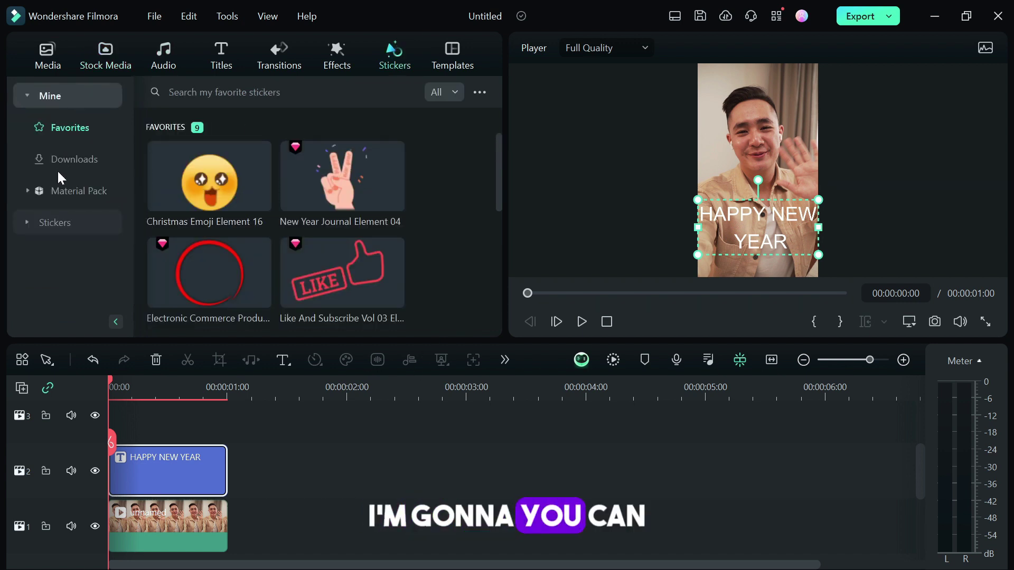
{"action": "left_click", "coordinate": [47, 227]}
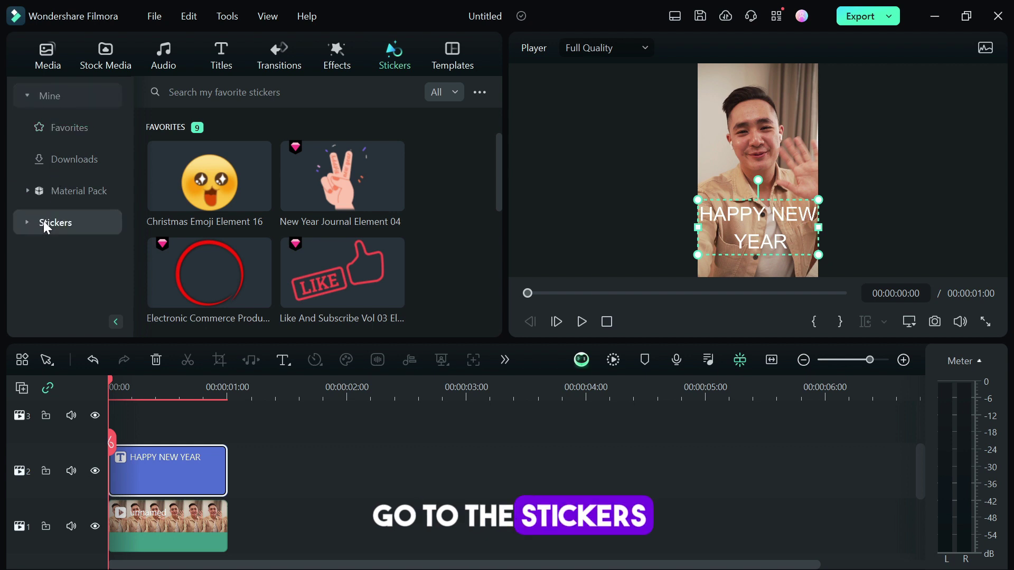
{"action": "left_click_drag", "start_coordinate": [128, 112], "coordinate": [135, 153]}
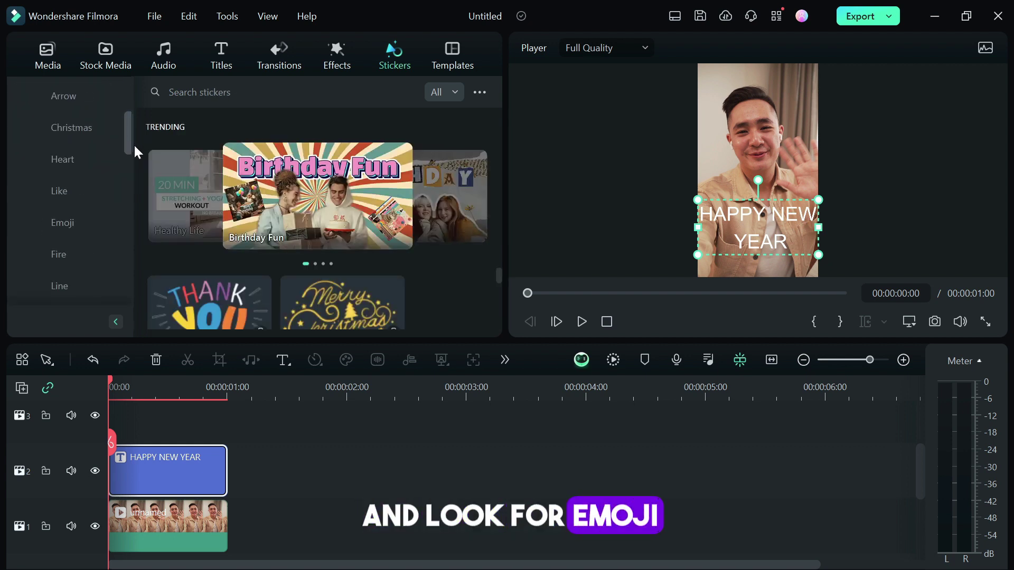
{"action": "left_click", "coordinate": [63, 222]}
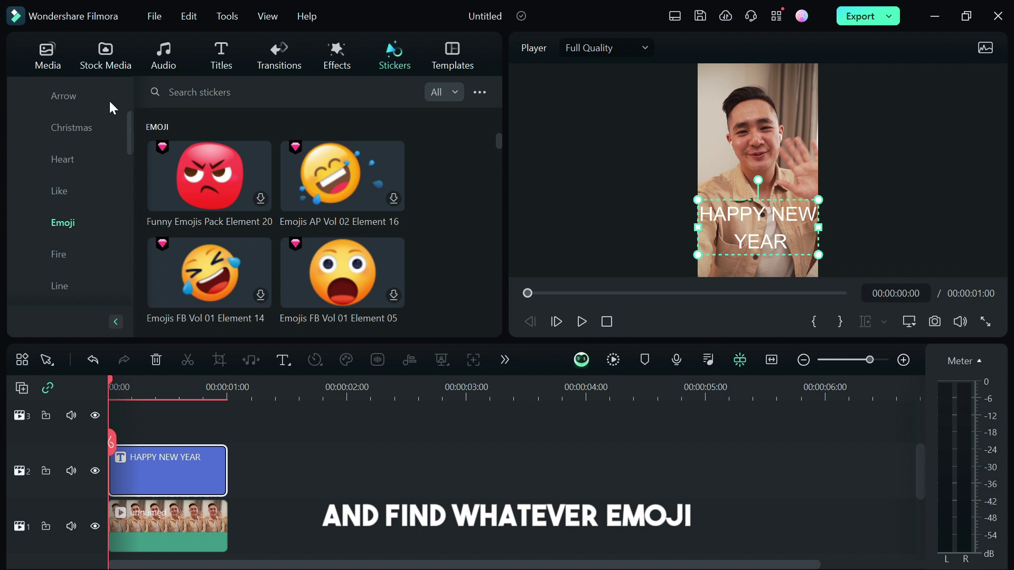
{"action": "left_click_drag", "start_coordinate": [131, 135], "coordinate": [131, 65]}
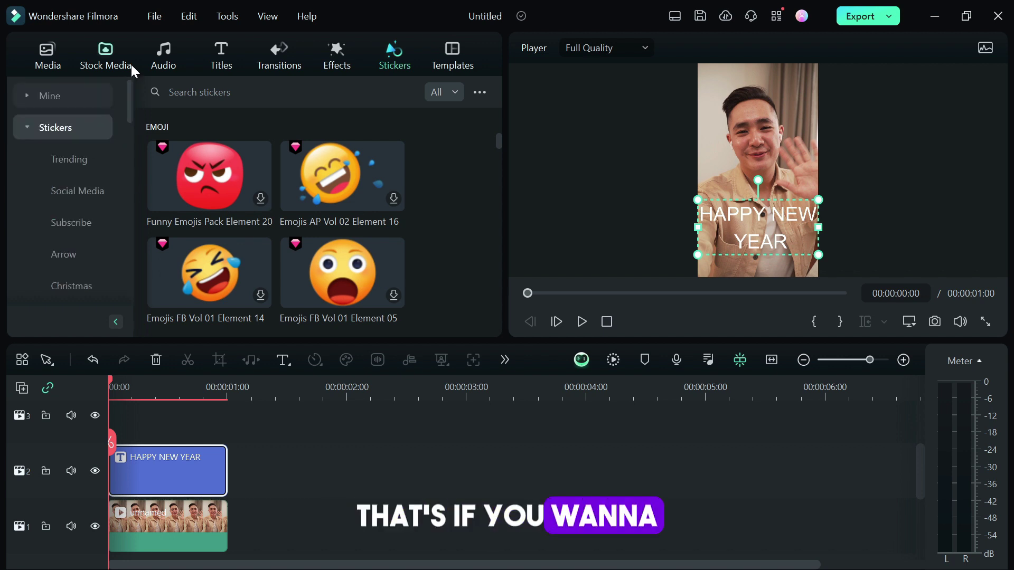
{"action": "left_click", "coordinate": [71, 100]}
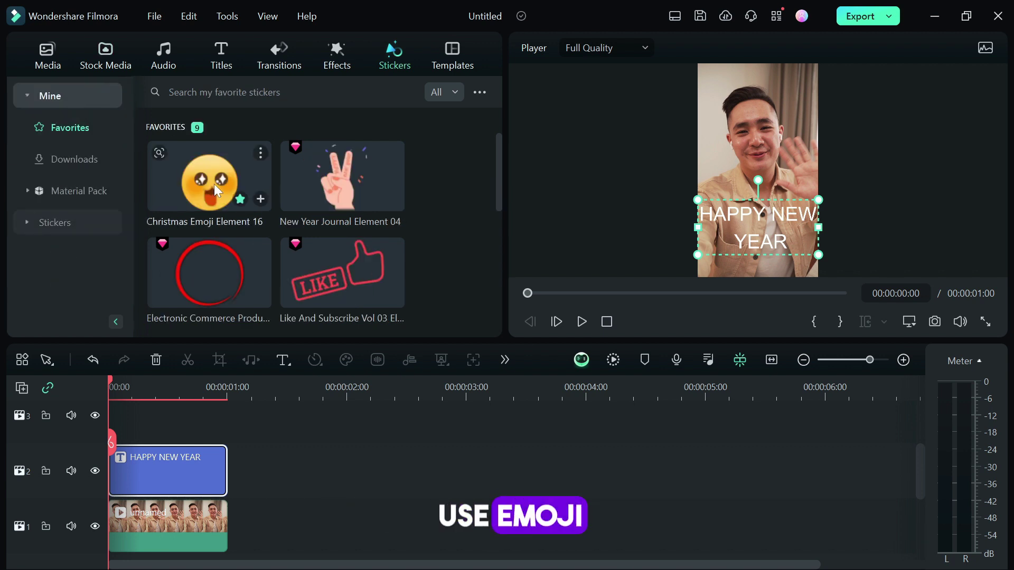
Place the Christmas Emoji Element 16 sticker on track 3 above the title.
{"action": "left_click", "coordinate": [183, 170]}
{"action": "left_click_drag", "start_coordinate": [182, 170], "coordinate": [127, 472]}
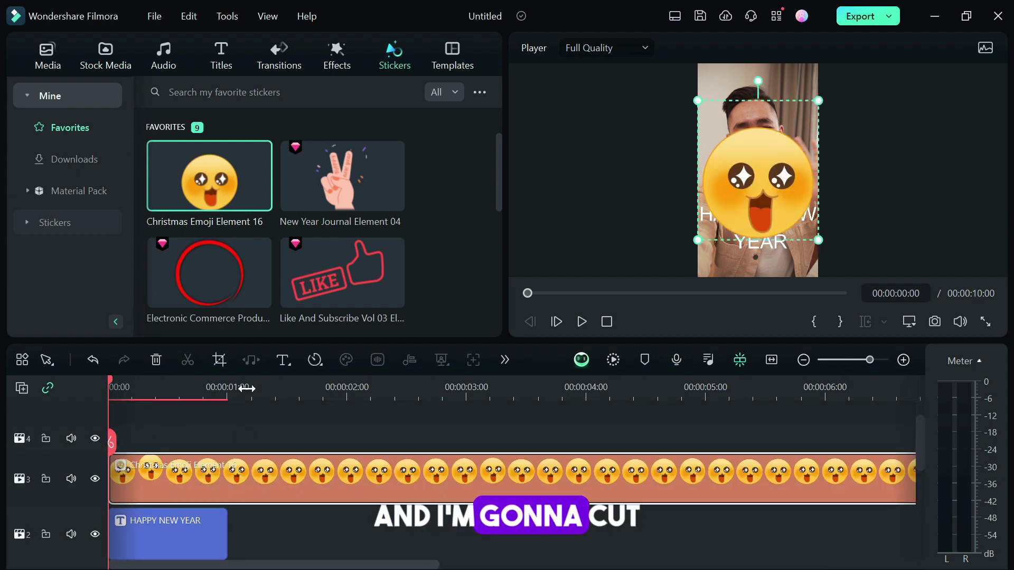
{"action": "left_click", "coordinate": [224, 389]}
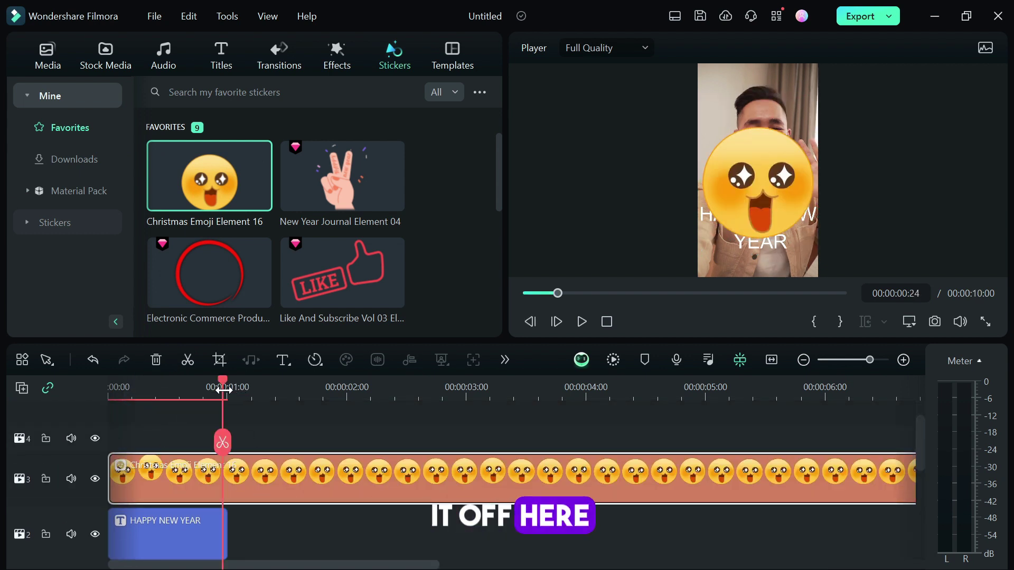
Cut the sticker off at 1 second and make it start a few frames in.
{"action": "left_click", "coordinate": [226, 441]}
{"action": "key", "text": "Delete"}
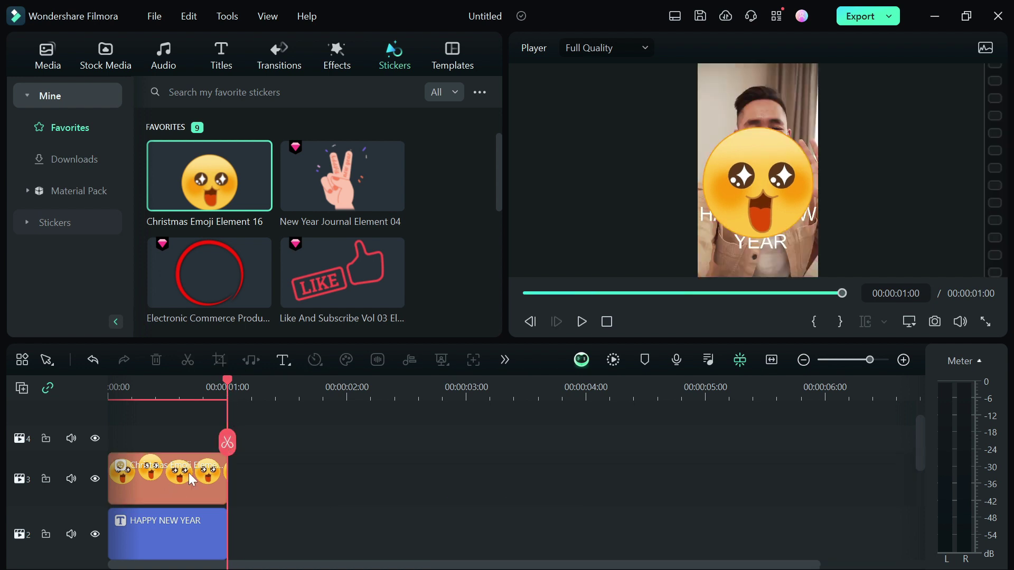
{"action": "left_click", "coordinate": [207, 479]}
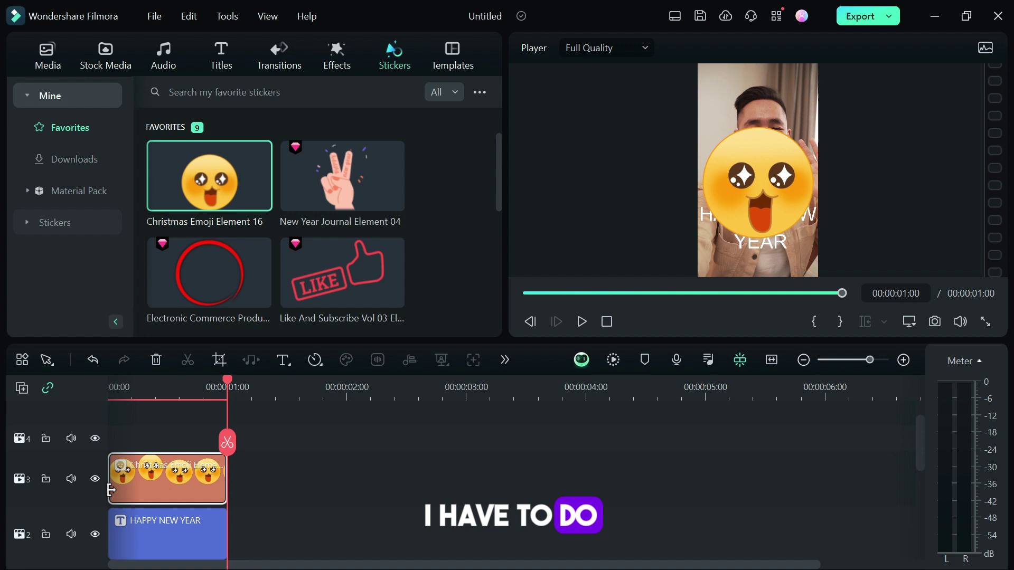
{"action": "left_click_drag", "start_coordinate": [110, 490], "coordinate": [140, 492]}
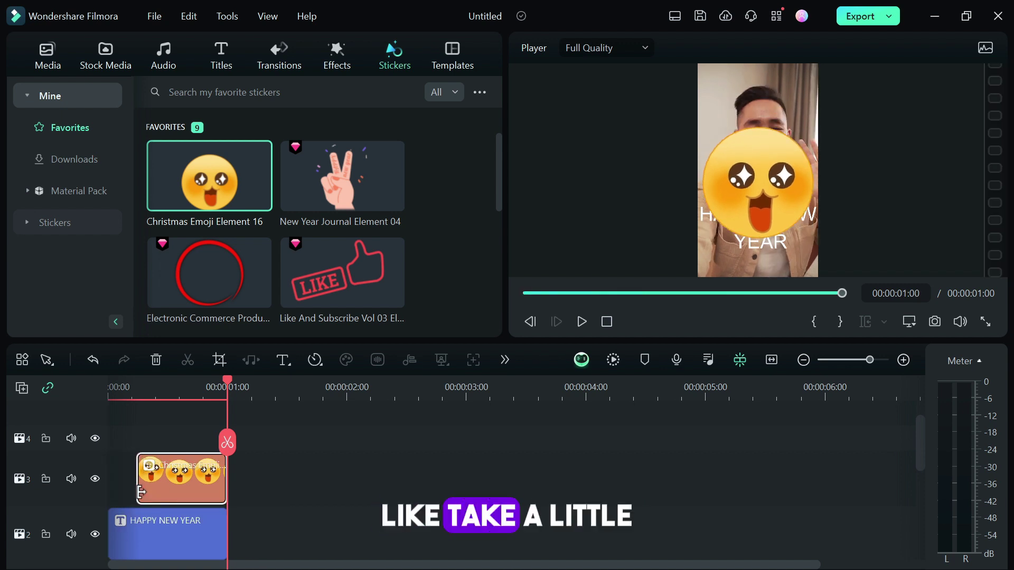
Move the HAPPY NEW YEAR title's start to 00:00:00:05.
{"action": "left_click_drag", "start_coordinate": [110, 541], "coordinate": [131, 542]}
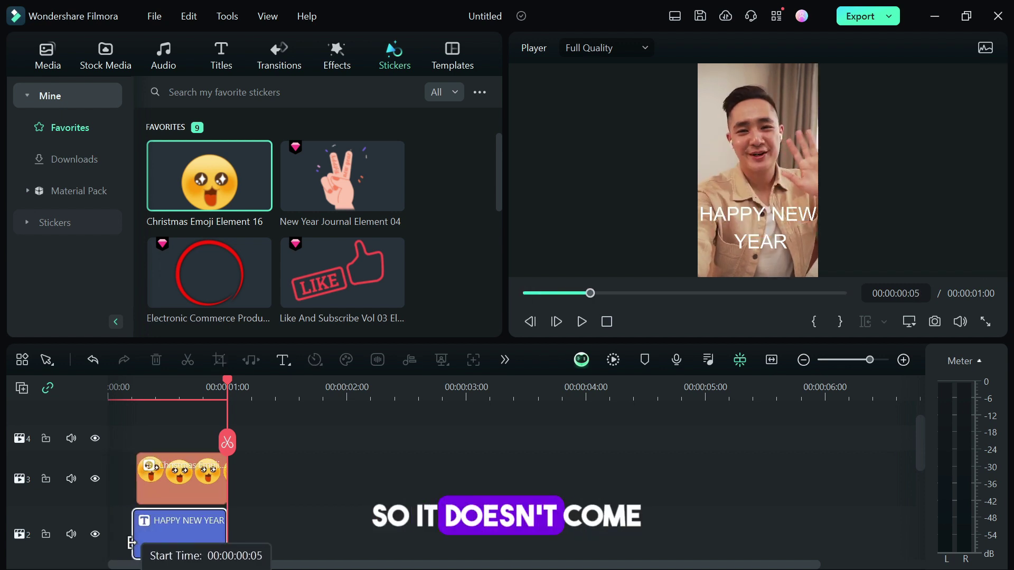
{"action": "double_click", "coordinate": [134, 542]}
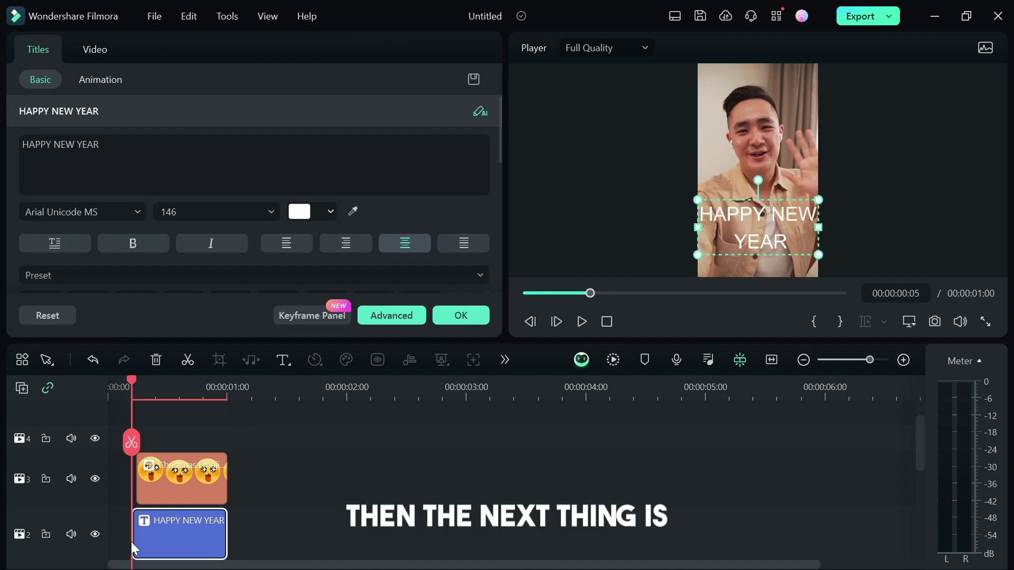
{"action": "left_click_drag", "start_coordinate": [130, 541], "coordinate": [134, 542]}
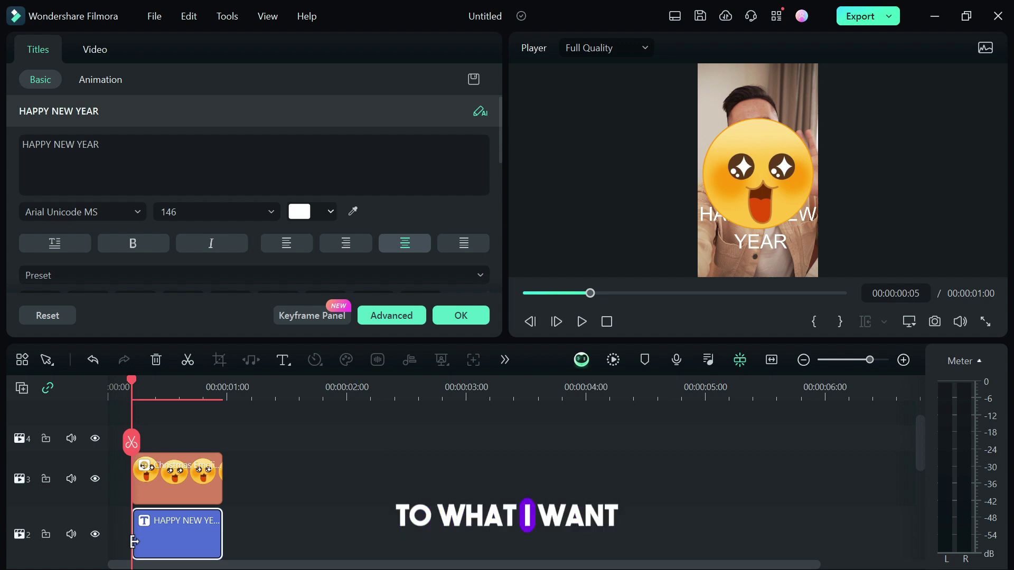
Scale the emoji sticker to about 39% in the upper left beside the man's face.
{"action": "left_click", "coordinate": [767, 175]}
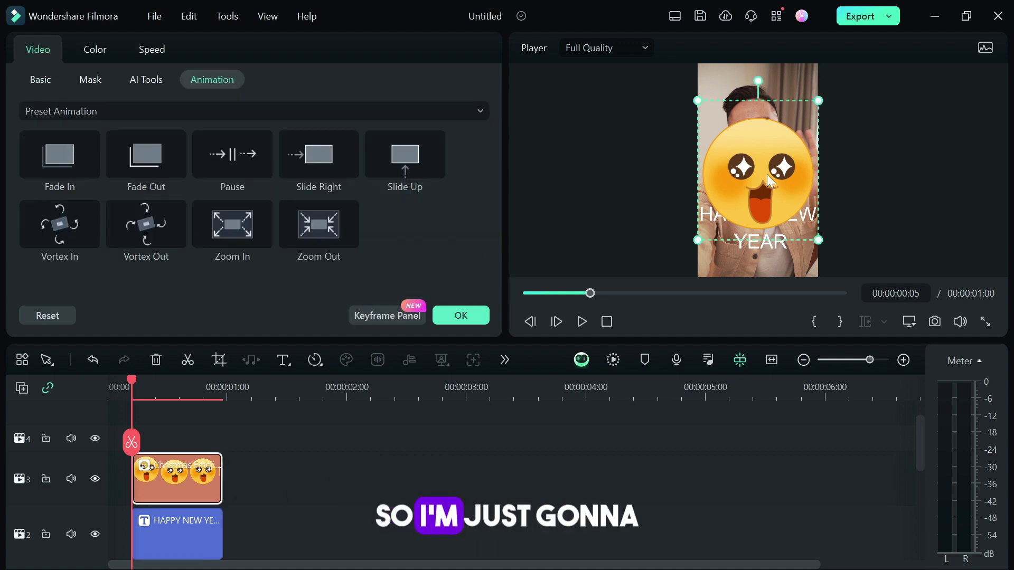
{"action": "left_click_drag", "start_coordinate": [818, 240], "coordinate": [735, 144]}
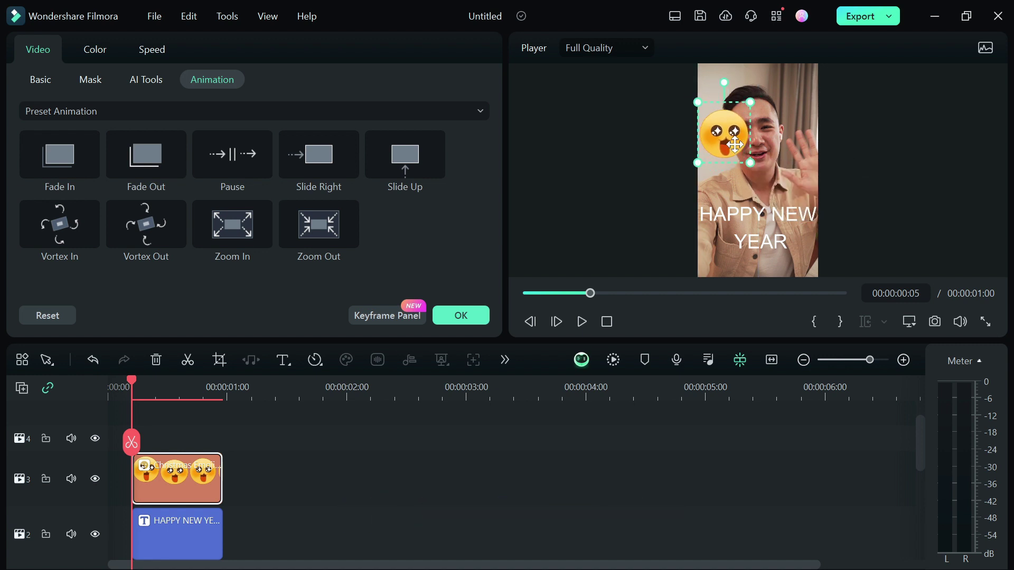
{"action": "left_click", "coordinate": [765, 219]}
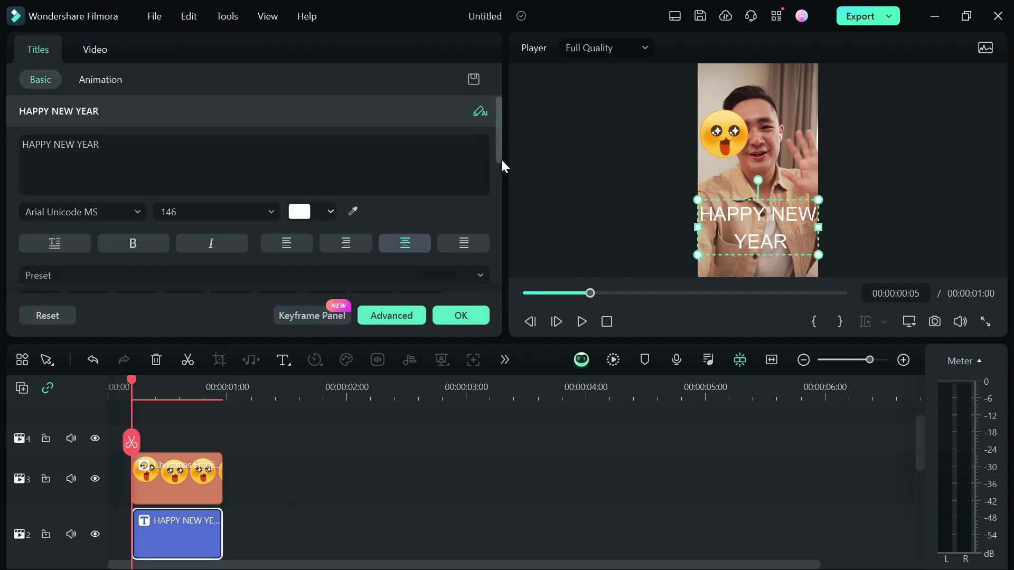
Set the HAPPY NEW YEAR font colour to white in Titles > Basic.
{"action": "left_click_drag", "start_coordinate": [500, 154], "coordinate": [503, 186]}
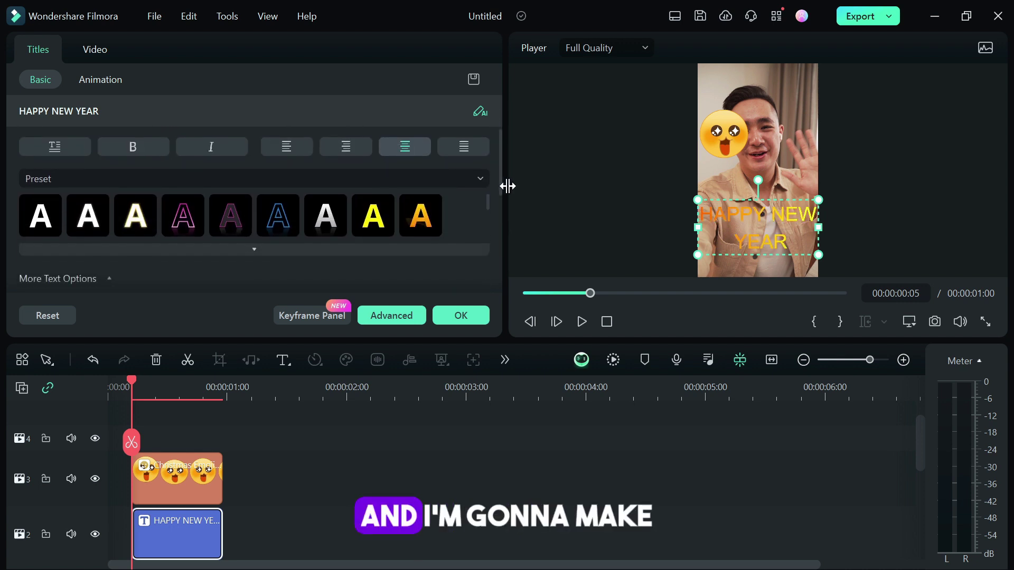
{"action": "left_click_drag", "start_coordinate": [501, 182], "coordinate": [495, 148]}
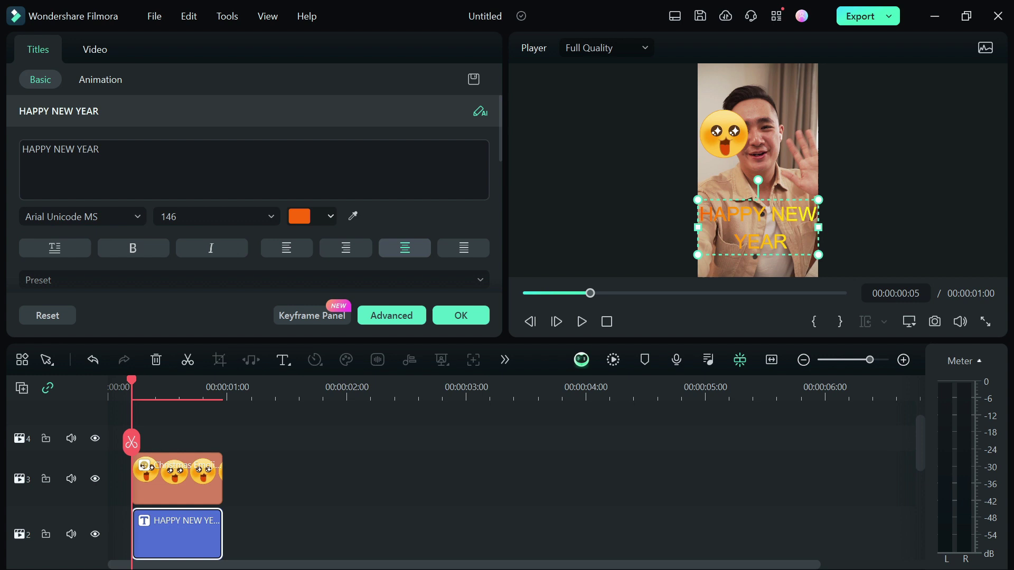
{"action": "left_click", "coordinate": [305, 216]}
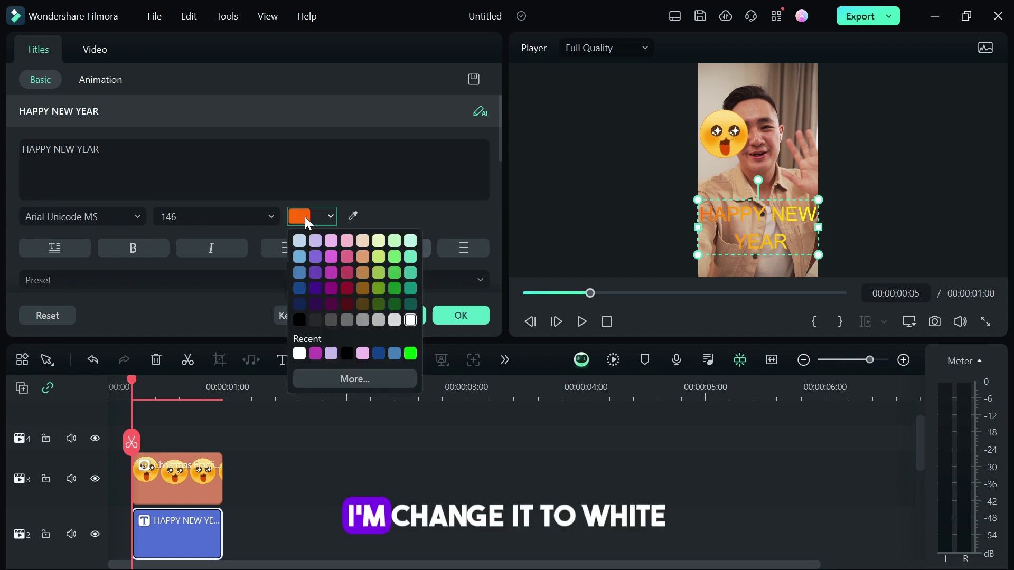
{"action": "left_click", "coordinate": [412, 318]}
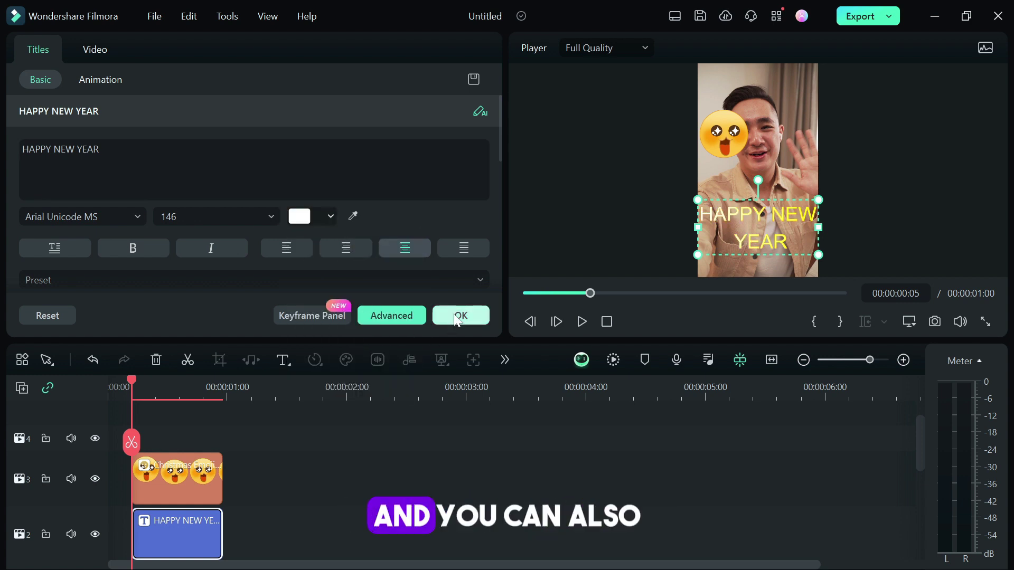
Give HAPPY NEW YEAR a 0.76 s Typewriter in-animation, then replay the clip from 0.
{"action": "left_click", "coordinate": [111, 84]}
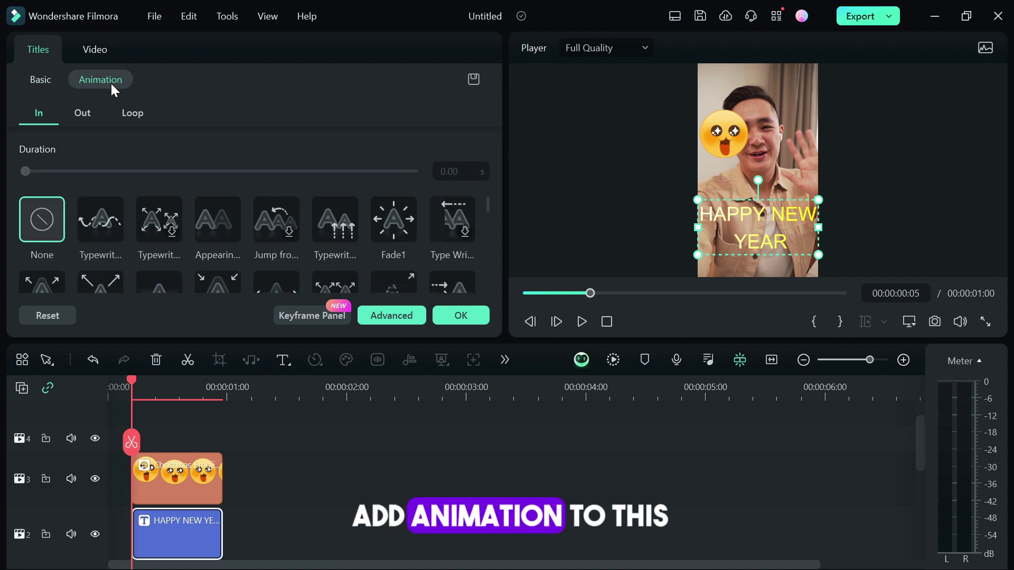
{"action": "left_click", "coordinate": [102, 209]}
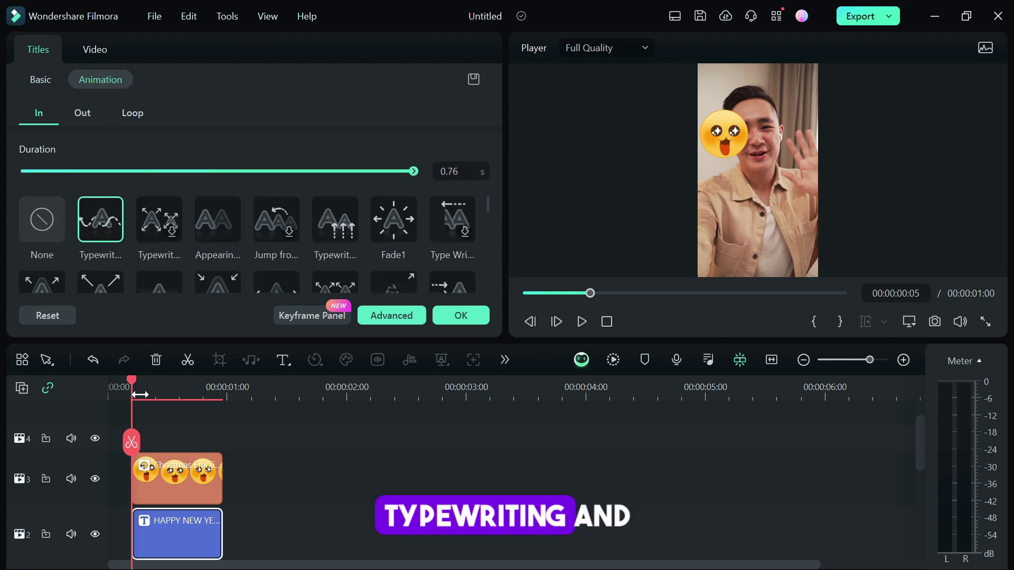
{"action": "left_click_drag", "start_coordinate": [126, 381], "coordinate": [43, 391]}
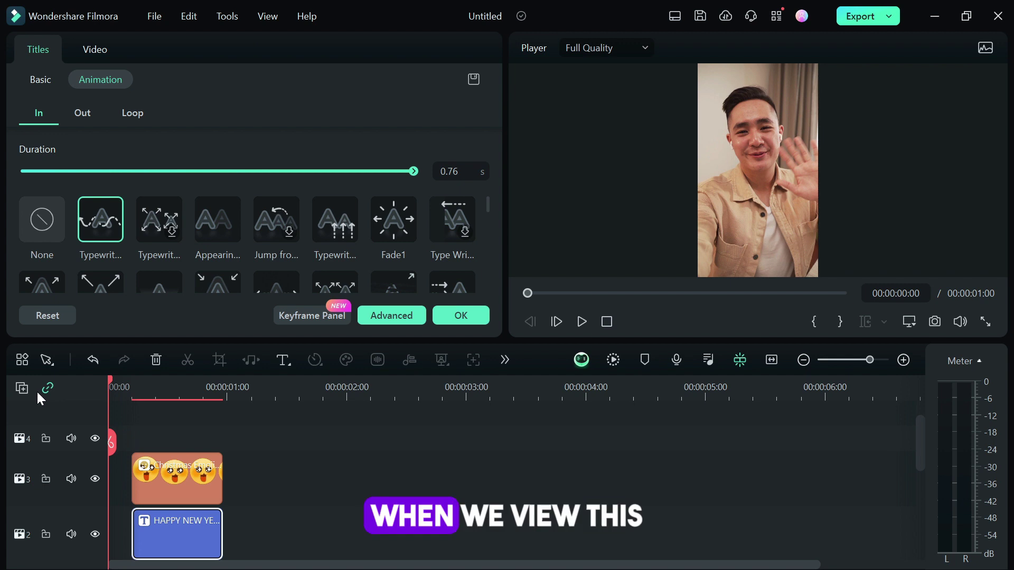
{"action": "left_click", "coordinate": [140, 470]}
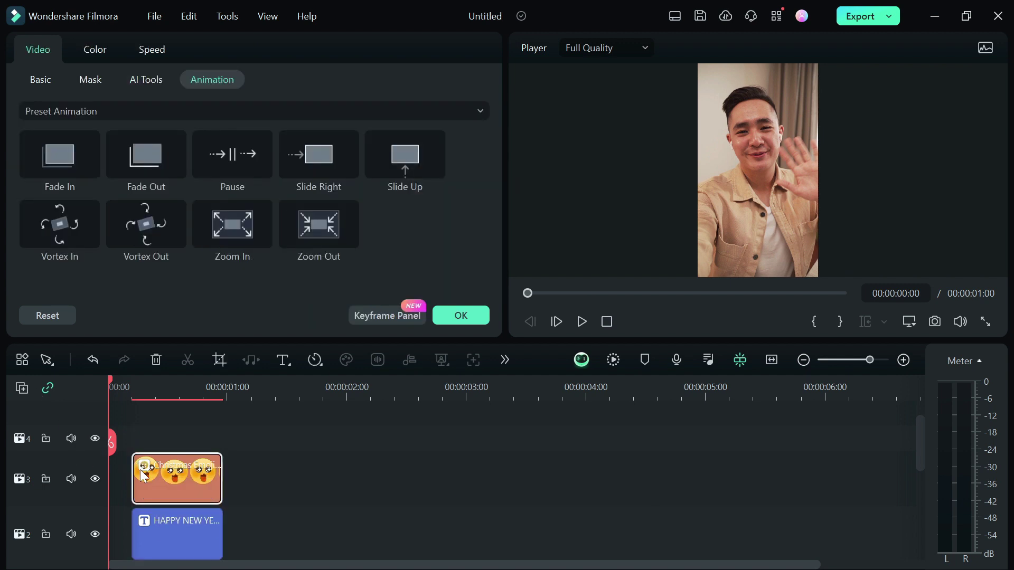
{"action": "key", "text": "space"}
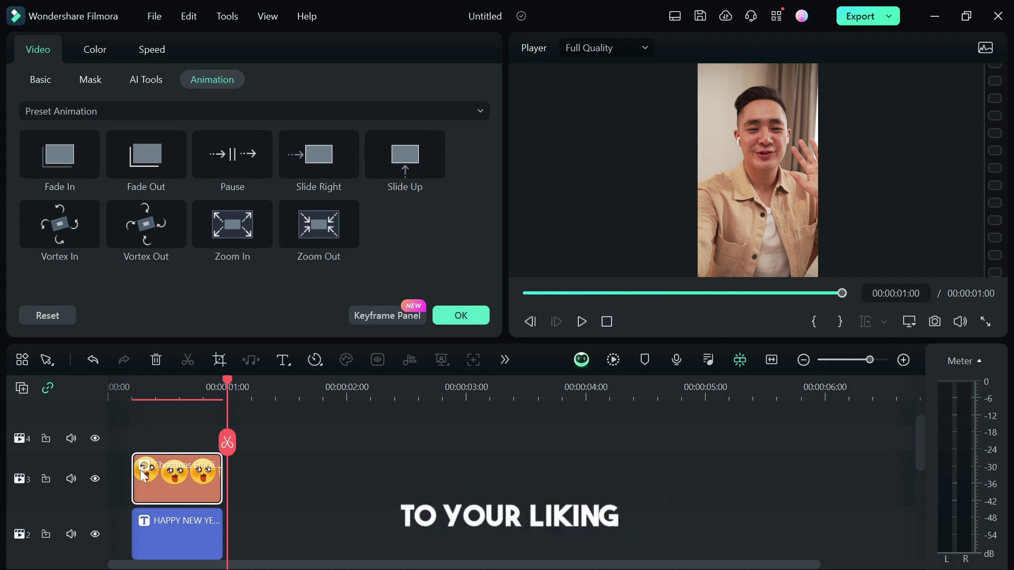
Render the timeline preview, then start a GIF export named 'GIF FOR THE NEW YEAR'.
{"action": "left_click", "coordinate": [449, 318]}
{"action": "left_click", "coordinate": [620, 364]}
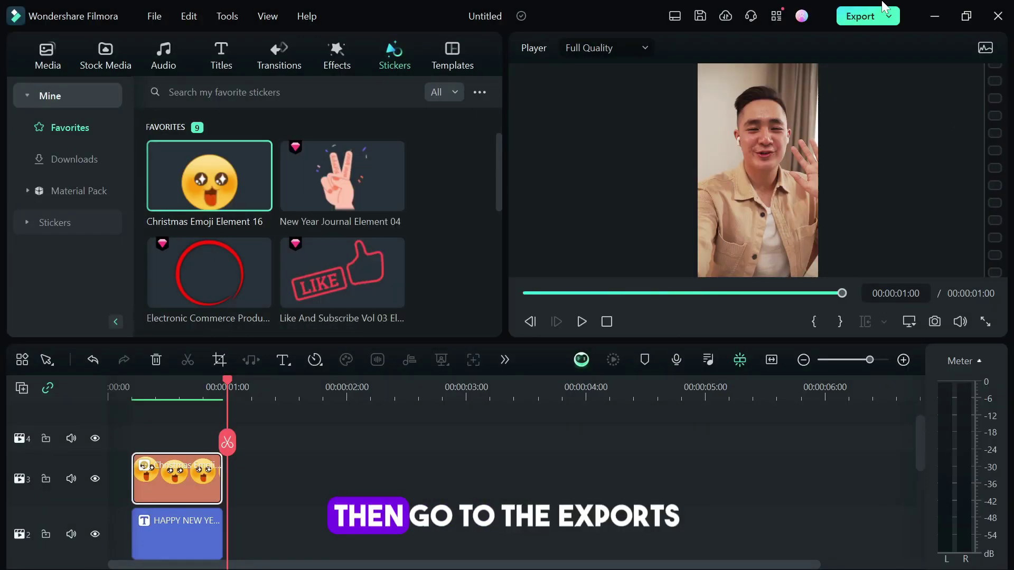
{"action": "left_click", "coordinate": [866, 21]}
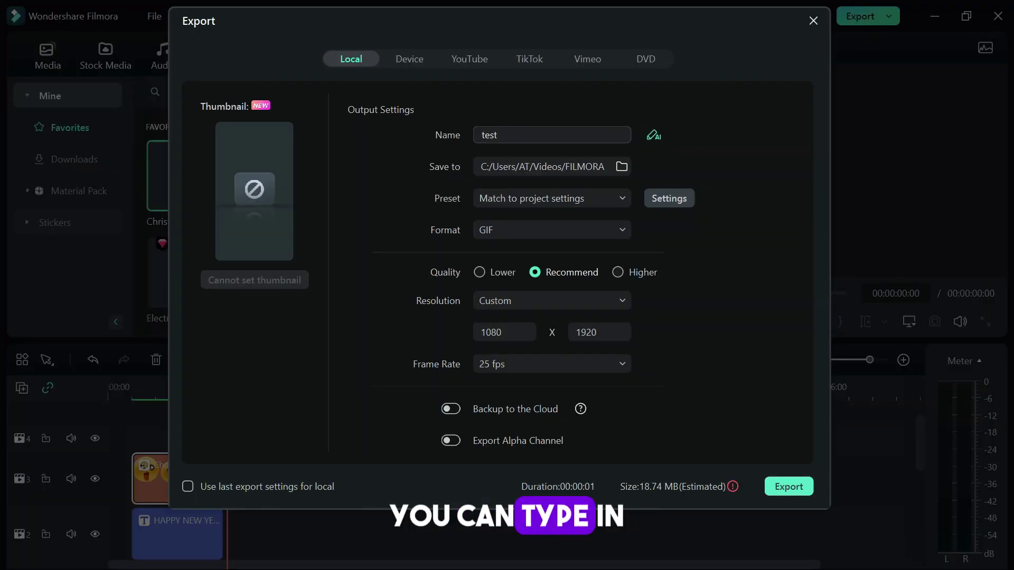
{"action": "double_click", "coordinate": [489, 135]}
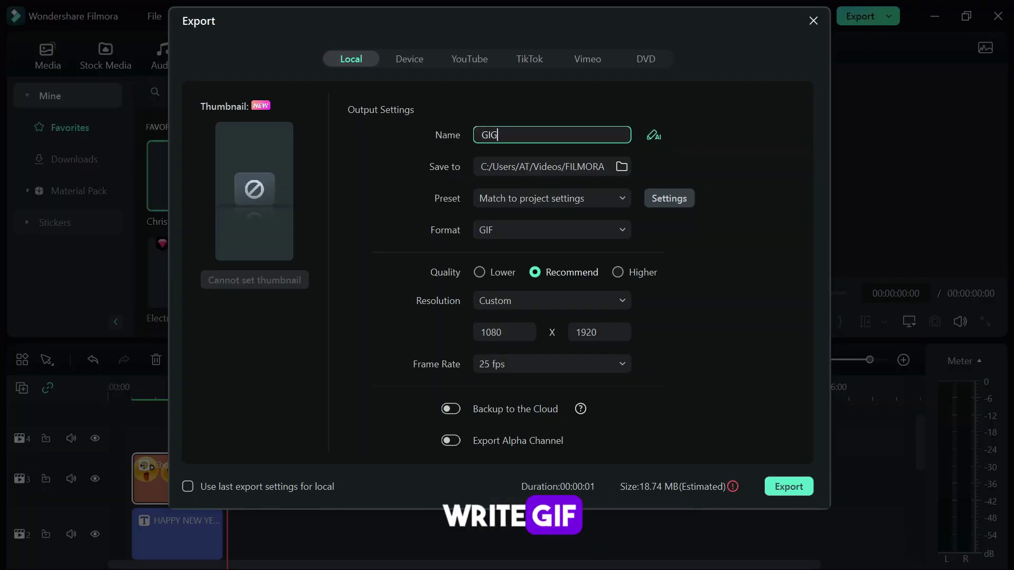
{"action": "type", "text": "GIF FOR THE NEW YEAR"}
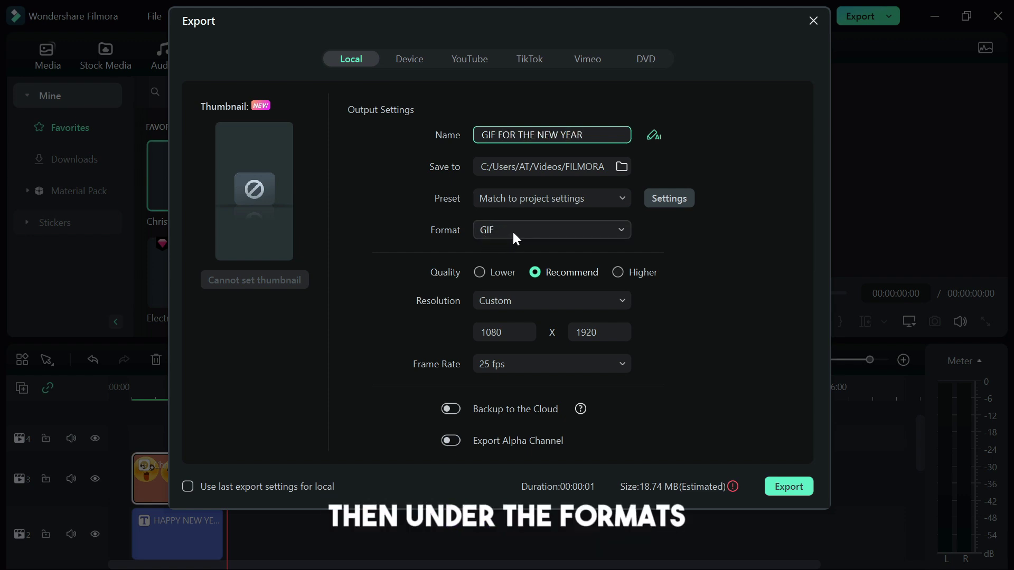
{"action": "left_click", "coordinate": [512, 230]}
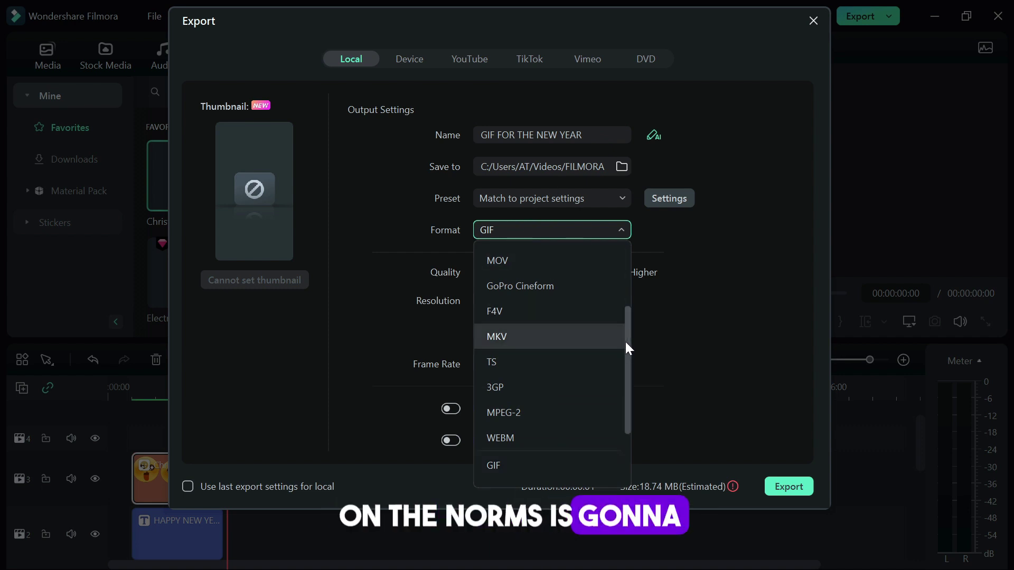
{"action": "scroll", "coordinate": [625, 341], "scroll_direction": "up", "scroll_amount": 1}
{"action": "left_click_drag", "start_coordinate": [625, 331], "coordinate": [616, 284]}
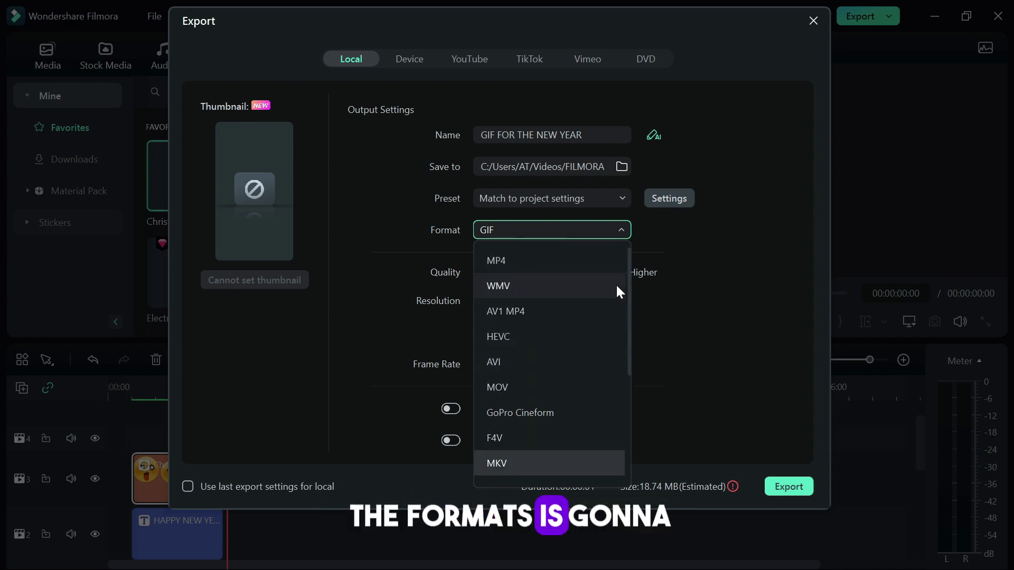
{"action": "left_click", "coordinate": [544, 249]}
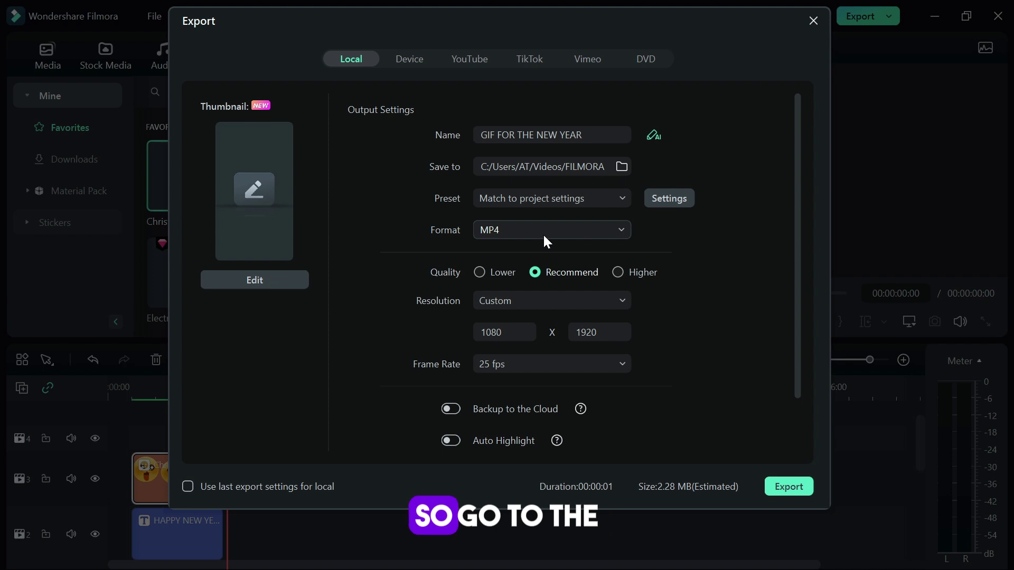
{"action": "left_click", "coordinate": [542, 233]}
{"action": "left_click_drag", "start_coordinate": [628, 264], "coordinate": [626, 380]}
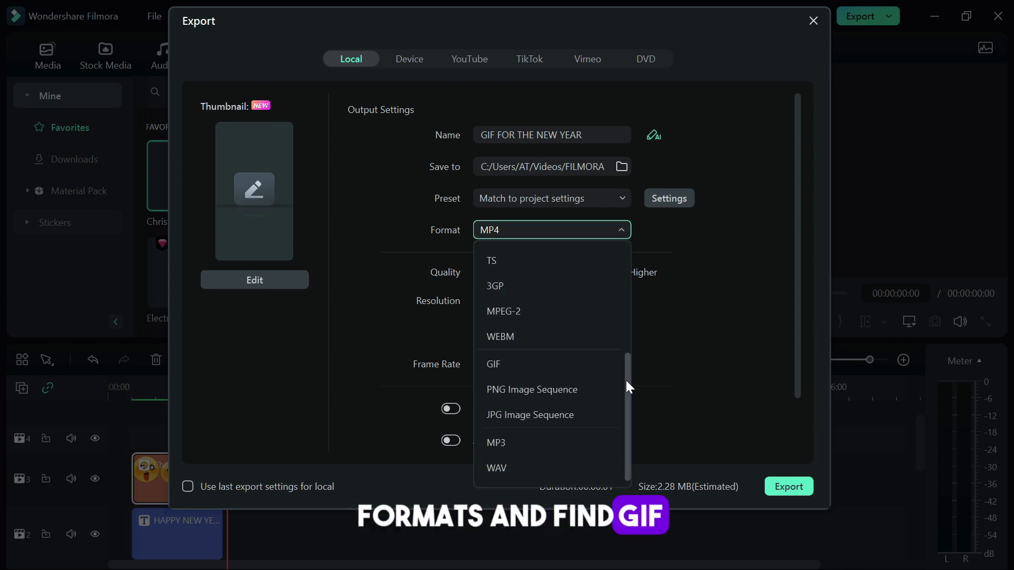
{"action": "left_click", "coordinate": [511, 357]}
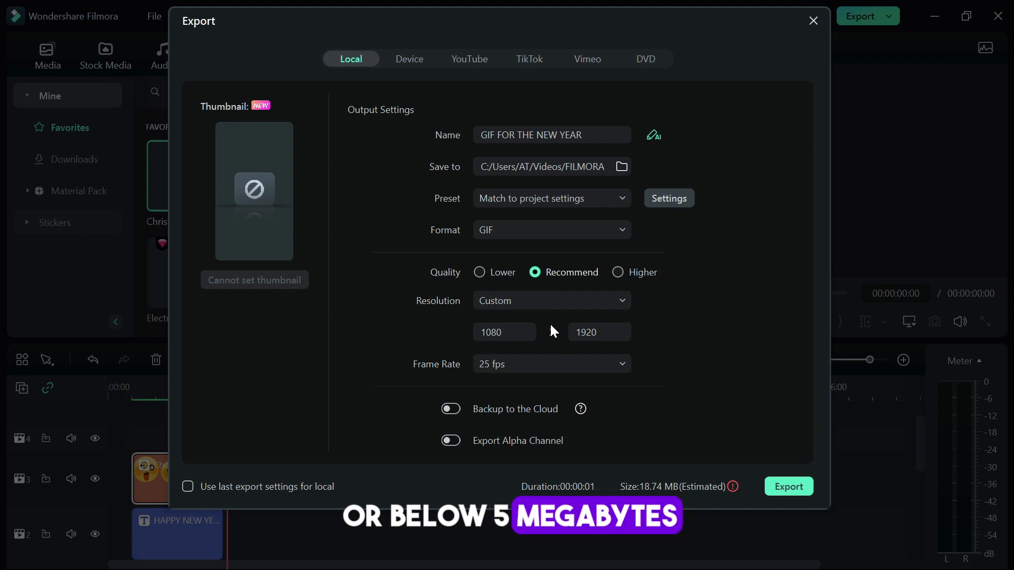
Change the GIF export resolution to 720x480 after briefly choosing 640x480.
{"action": "left_click", "coordinate": [528, 303]}
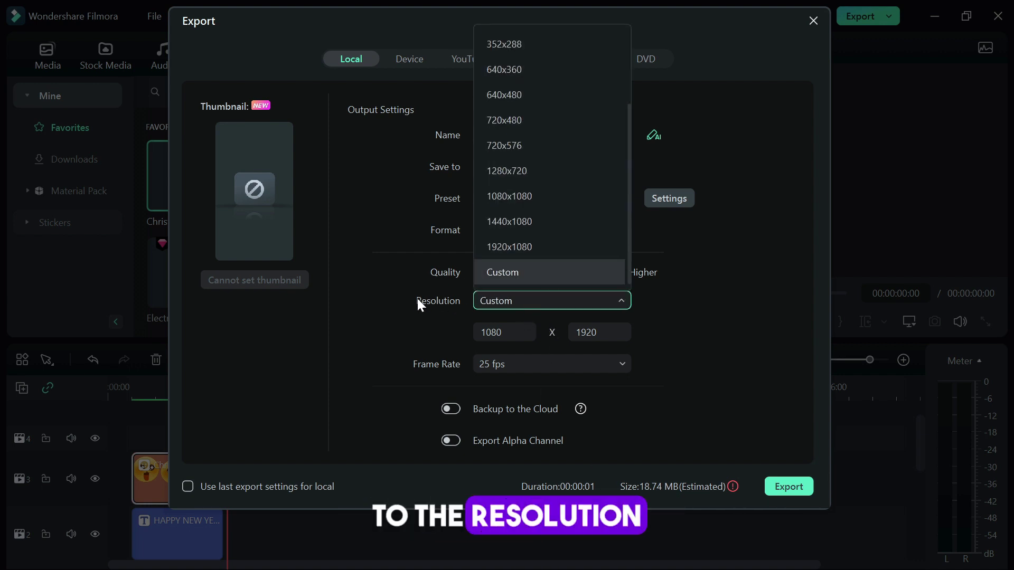
{"action": "left_click", "coordinate": [521, 96]}
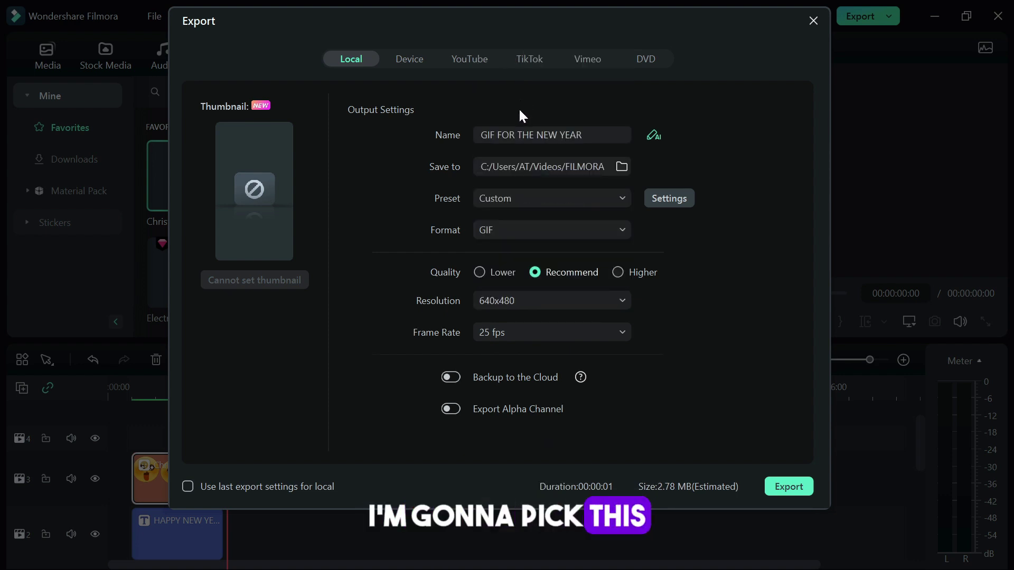
{"action": "left_click", "coordinate": [498, 302]}
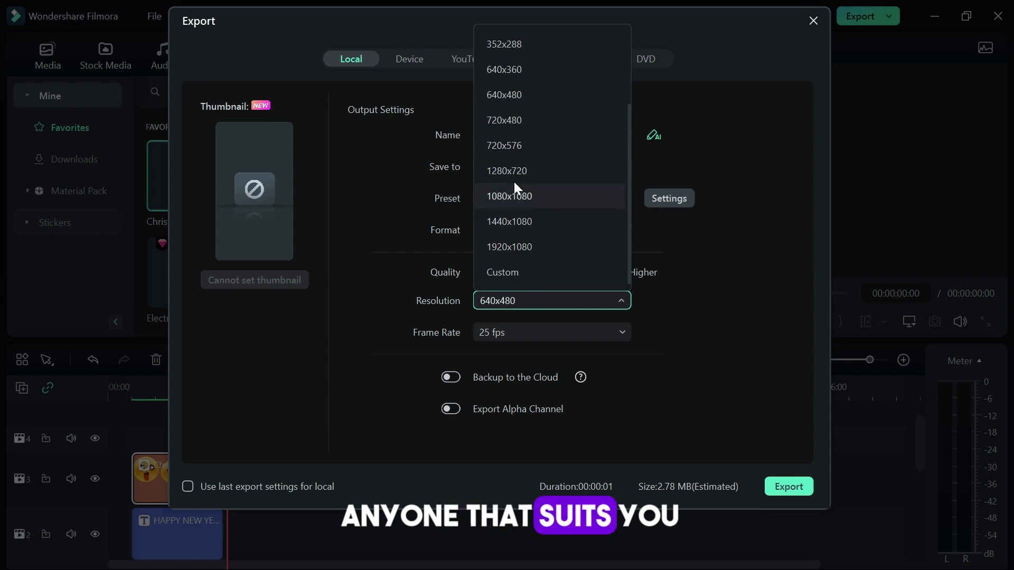
{"action": "left_click", "coordinate": [514, 129]}
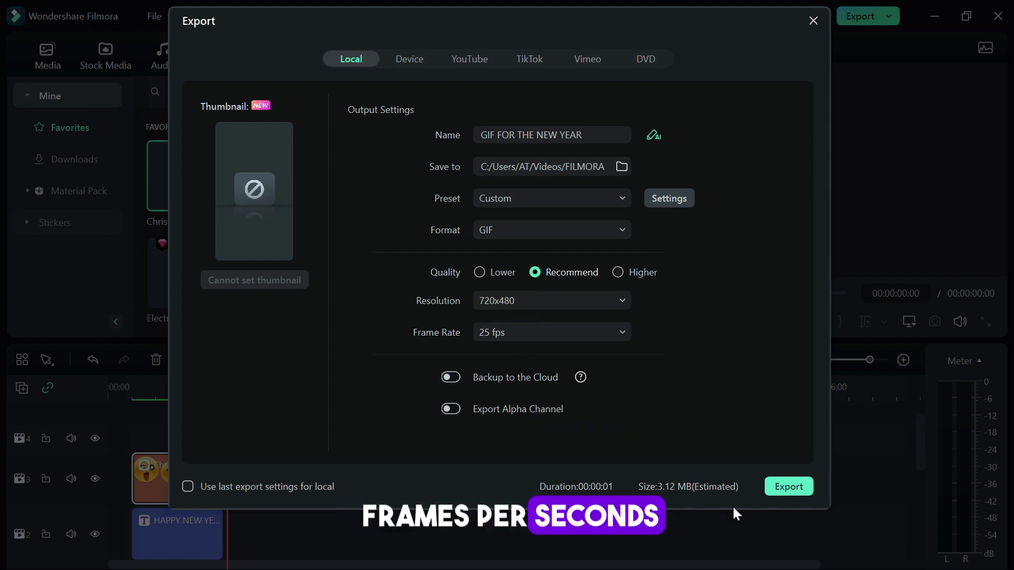
Export GIF FOR THE NEW YEAR.gif and open its FILMORA EXPORT folder.
{"action": "left_click", "coordinate": [789, 486]}
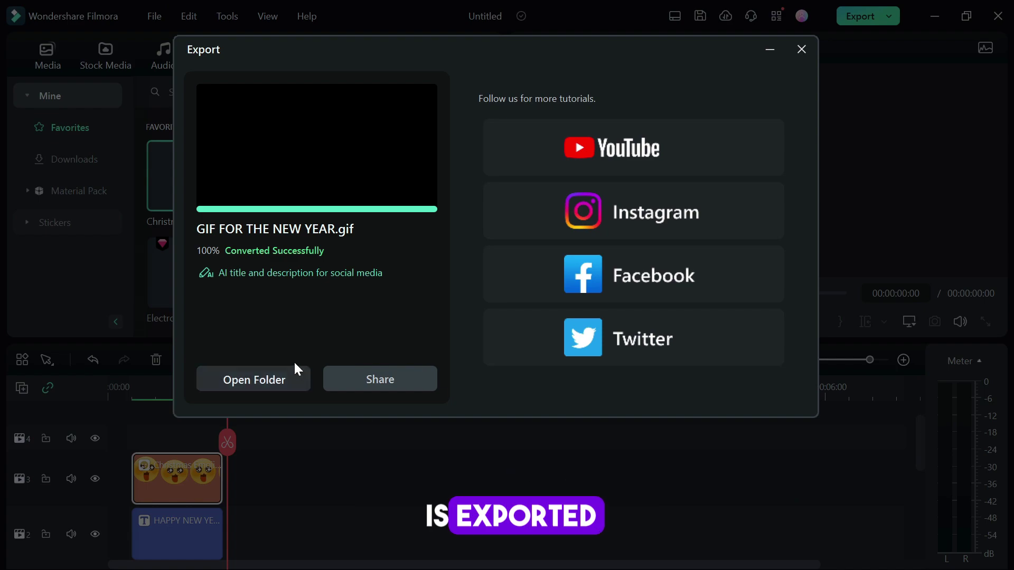
{"action": "left_click", "coordinate": [268, 376]}
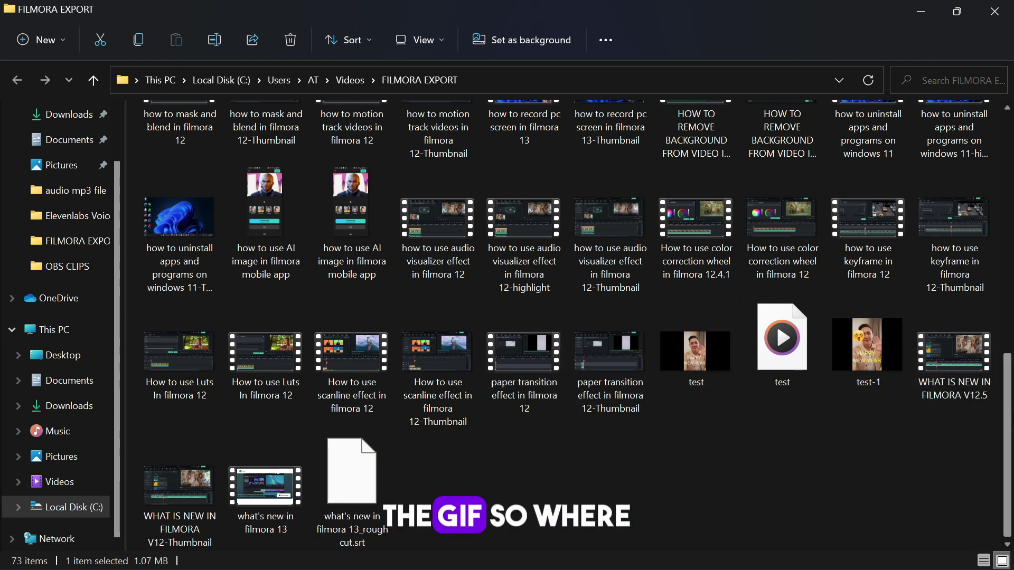
Scroll up the FILMORA EXPORT folder to find GIF FOR THE NEW YEAR.
{"action": "scroll", "coordinate": [921, 407], "scroll_direction": "up", "scroll_amount": 1}
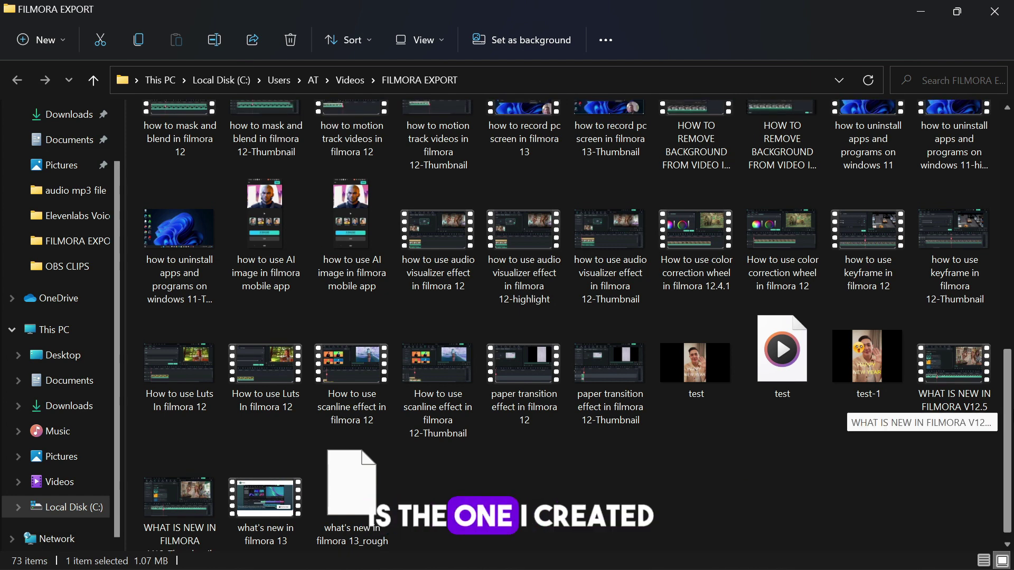
{"action": "scroll", "coordinate": [921, 407], "scroll_direction": "up", "scroll_amount": 2}
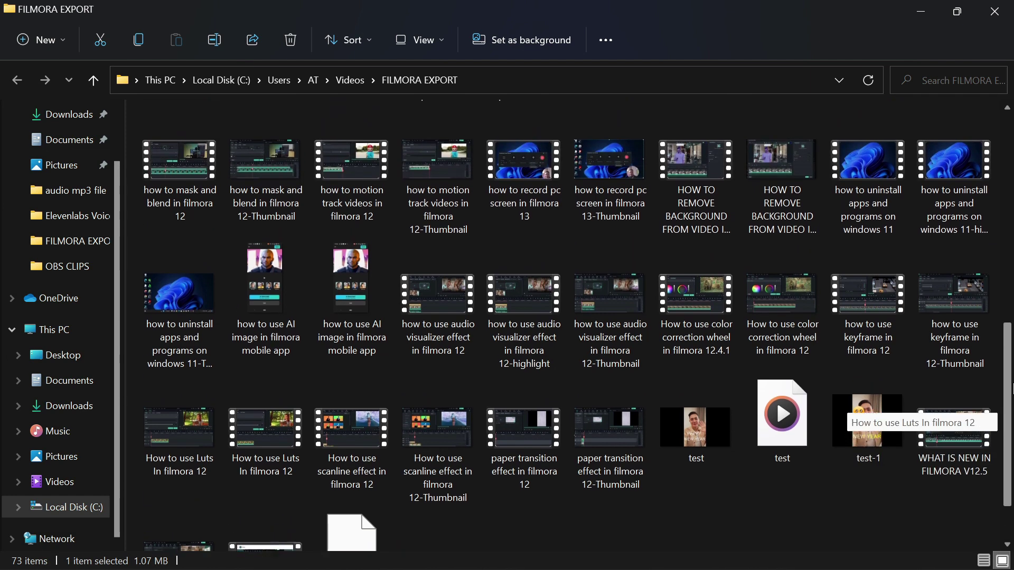
{"action": "scroll", "coordinate": [921, 407], "scroll_direction": "up", "scroll_amount": 10}
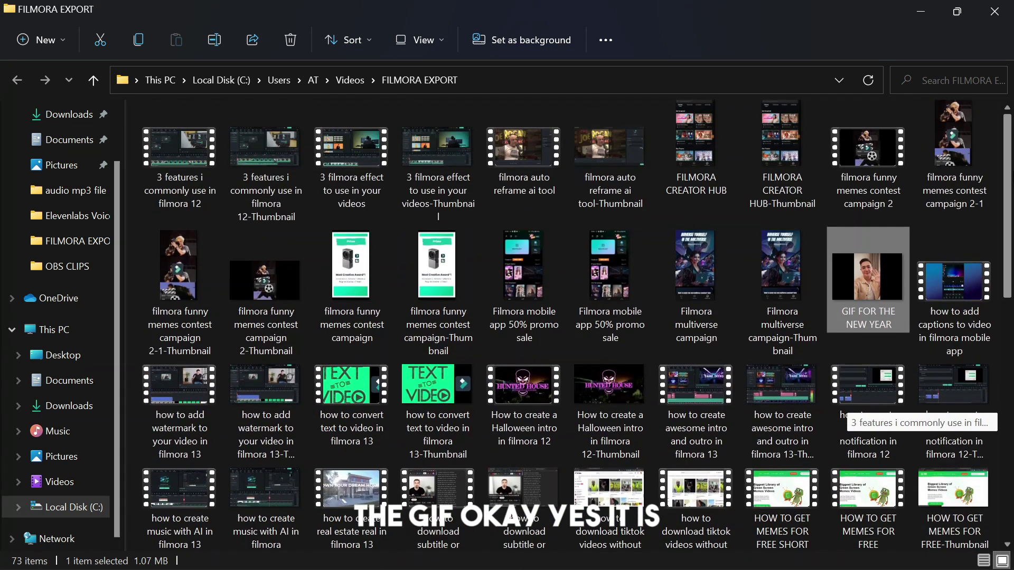